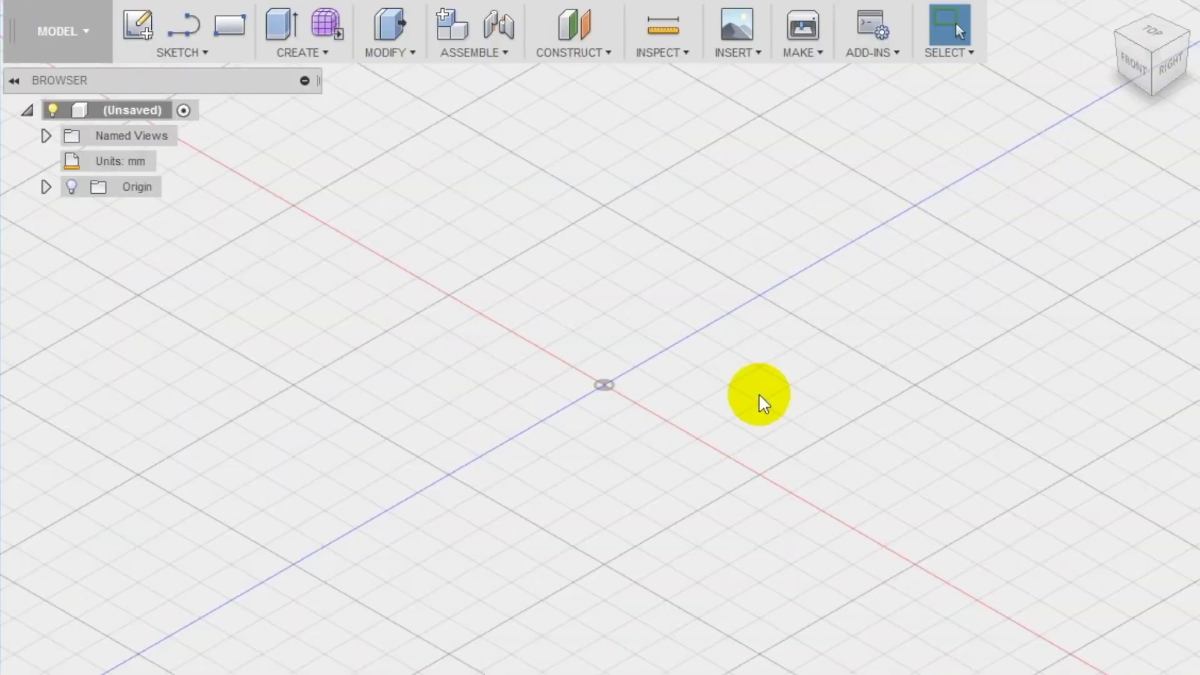
Sketch a four-point spline on the front plane, rising from the origin
scroll(759, 400, down, 2)
click(181, 55)
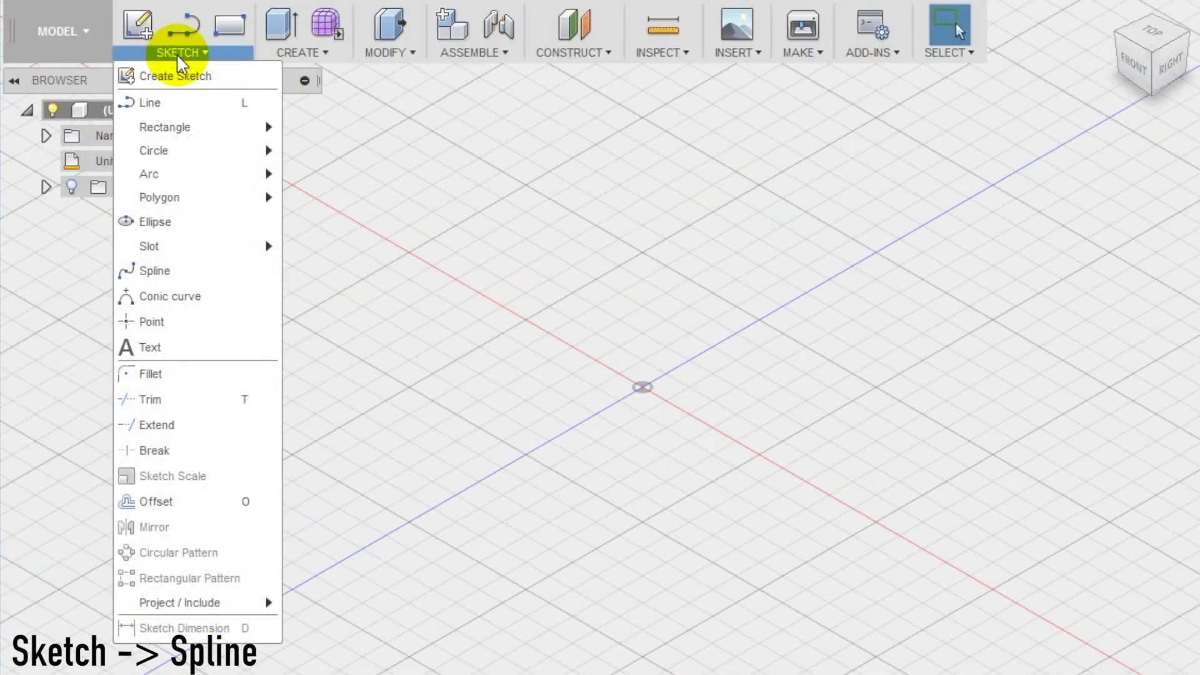
click(156, 270)
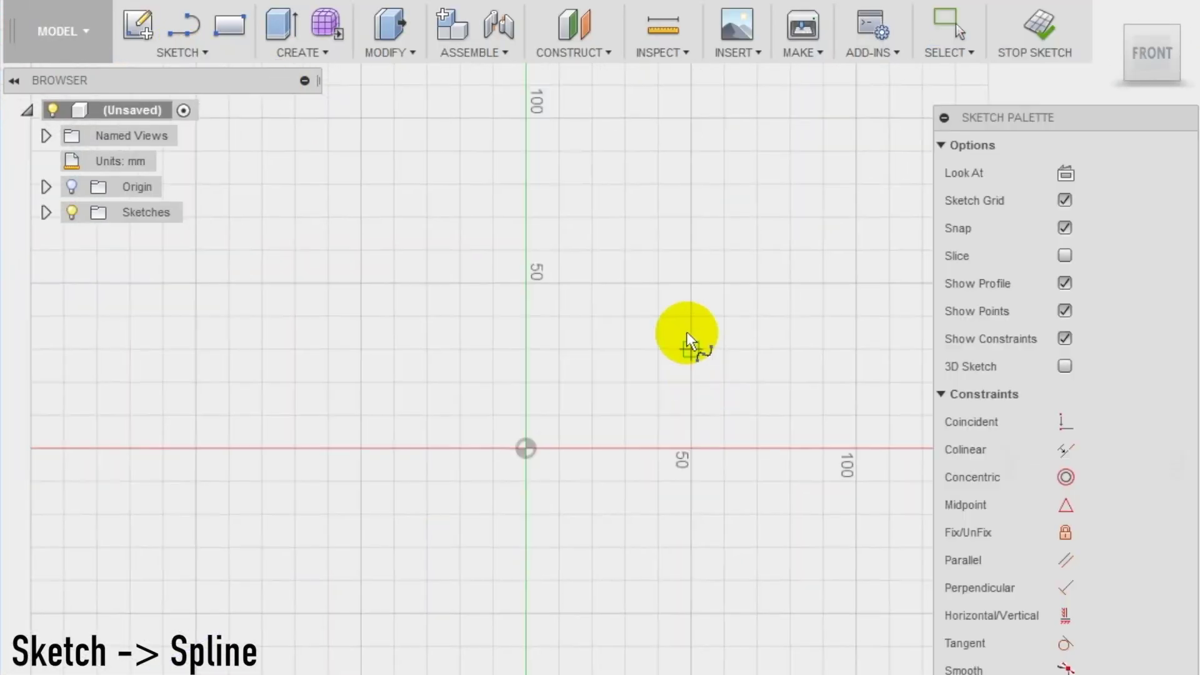
click(521, 448)
click(683, 351)
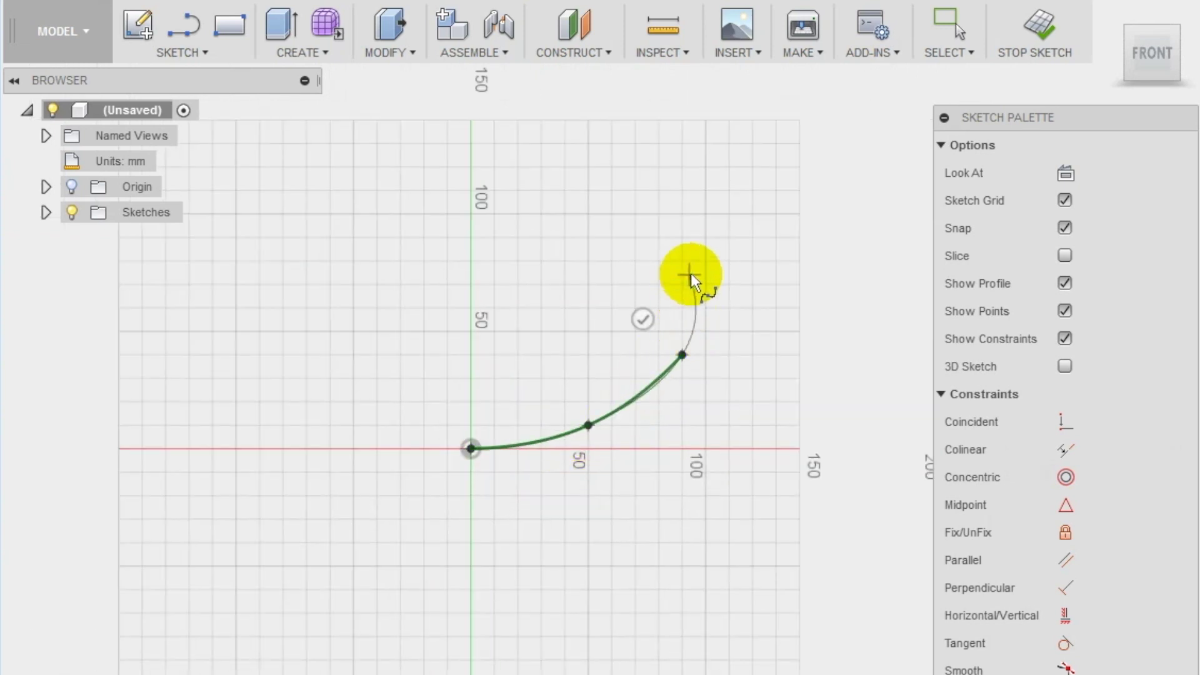
click(703, 216)
click(653, 269)
scroll(695, 222, up, 2)
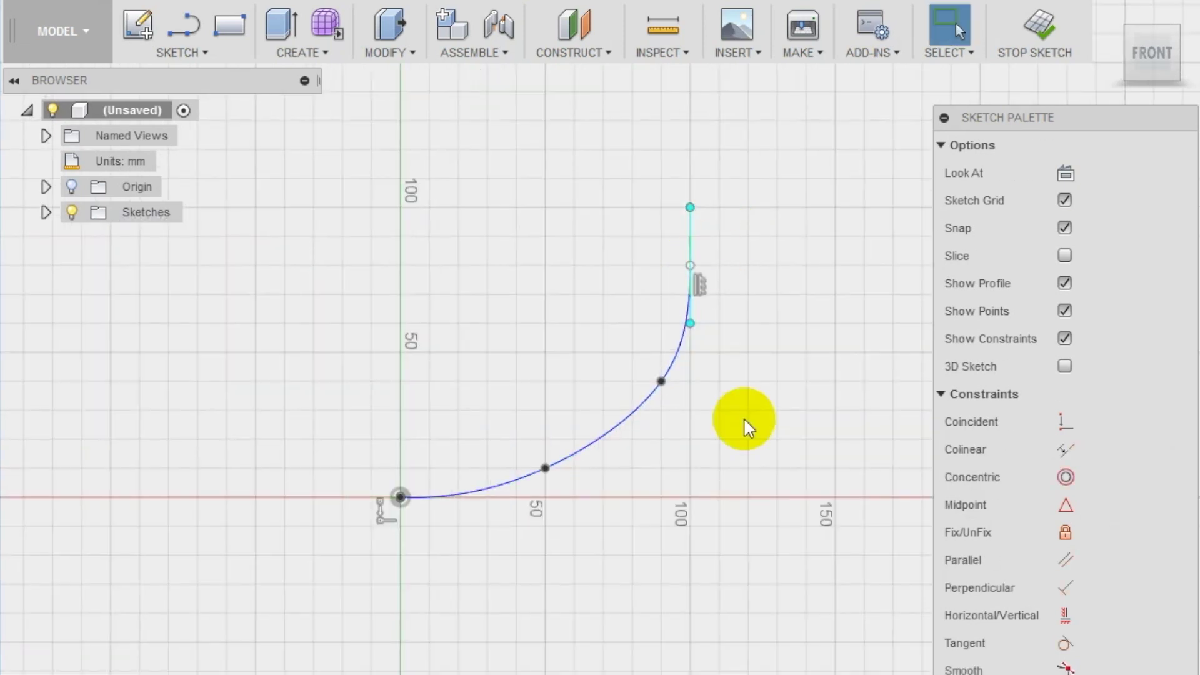
click(1040, 28)
Draw a circle through the origin on the side plane and dimension it 100 mm
scroll(664, 471, down, 2)
click(177, 49)
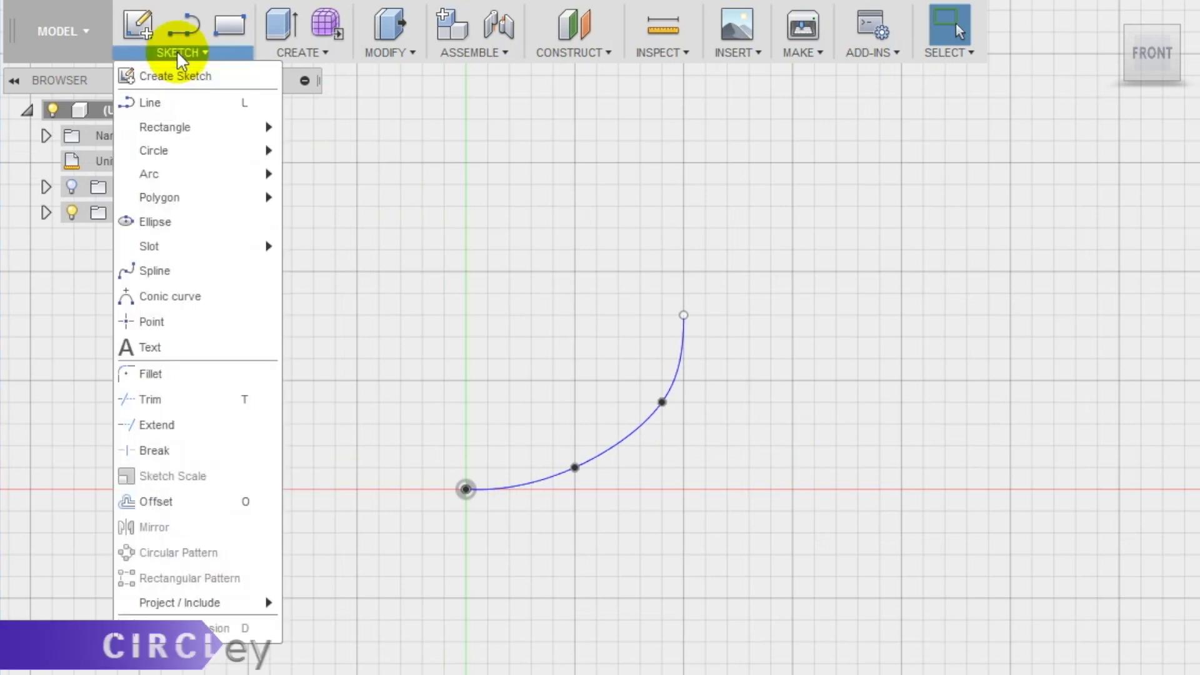
key(c)
click(481, 407)
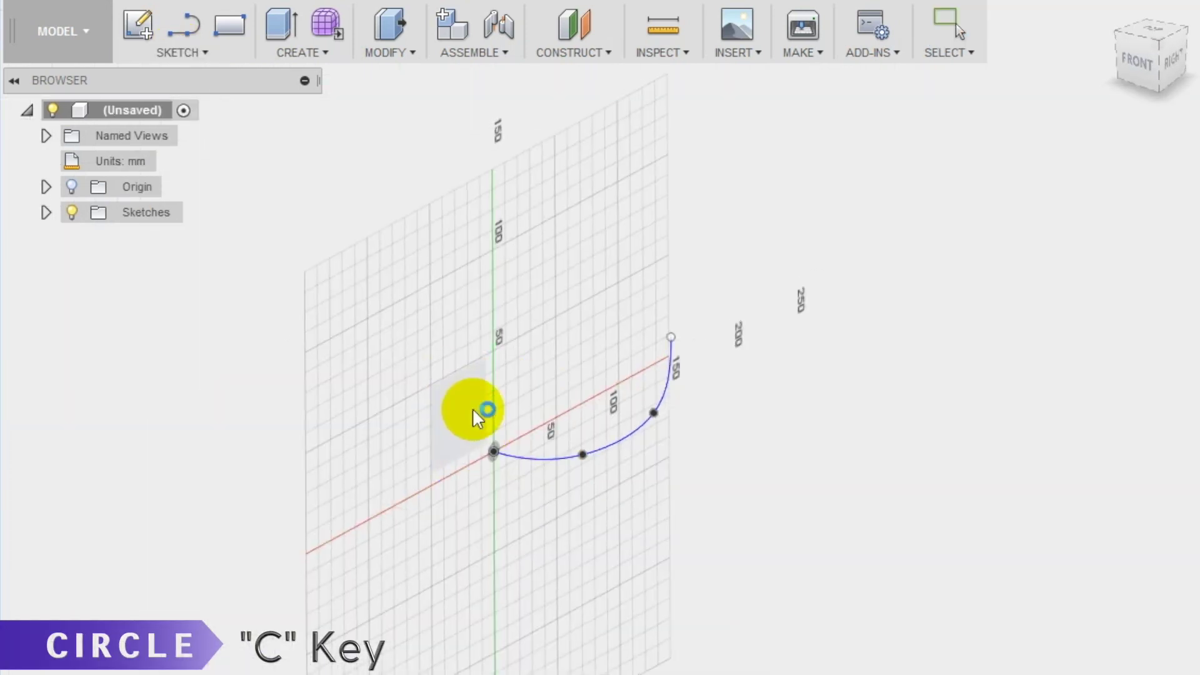
click(636, 573)
click(636, 441)
click(201, 55)
key(d)
click(507, 552)
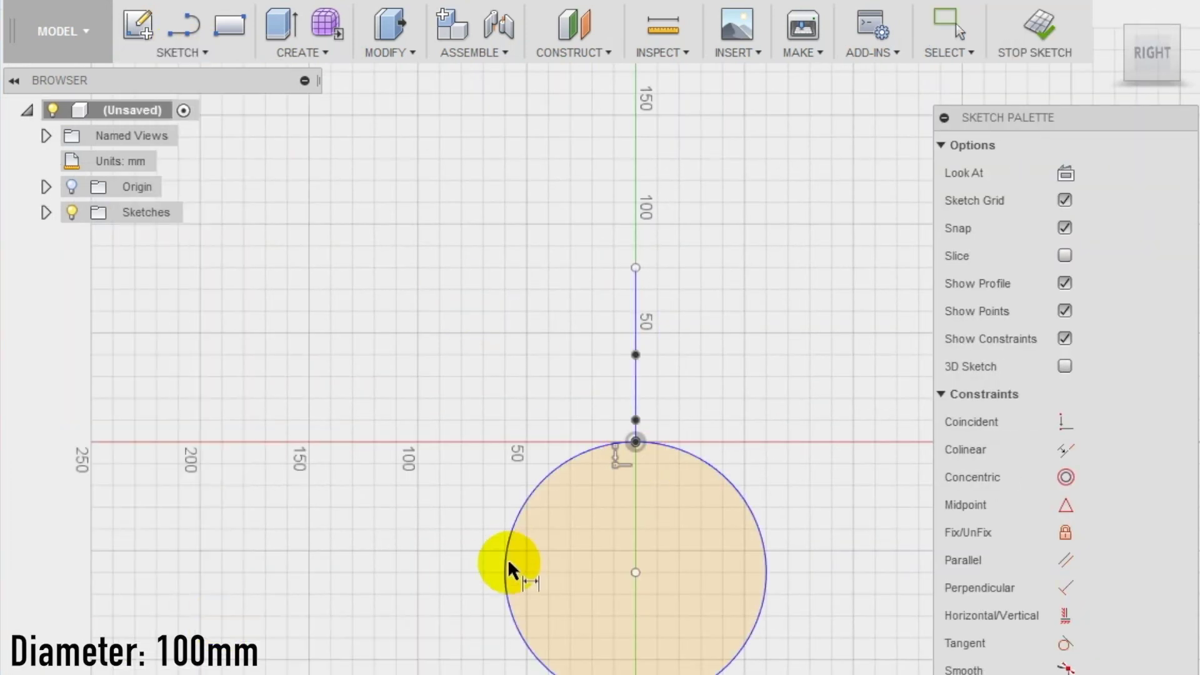
click(445, 557)
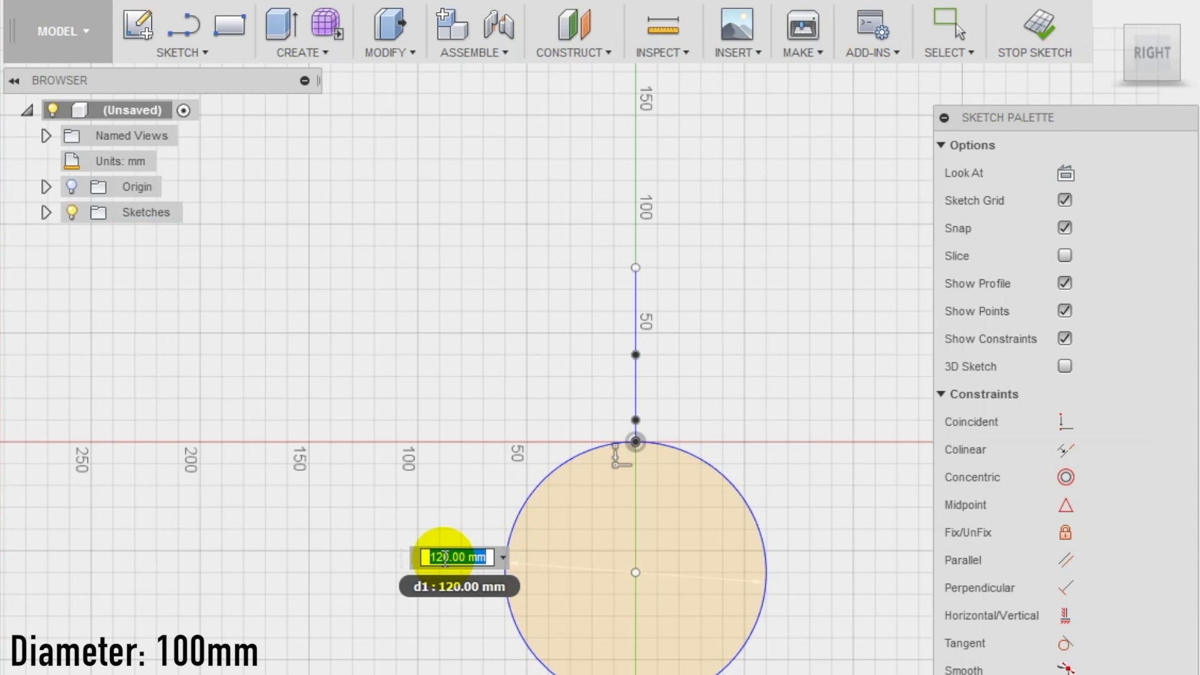
text(100)
key(Return)
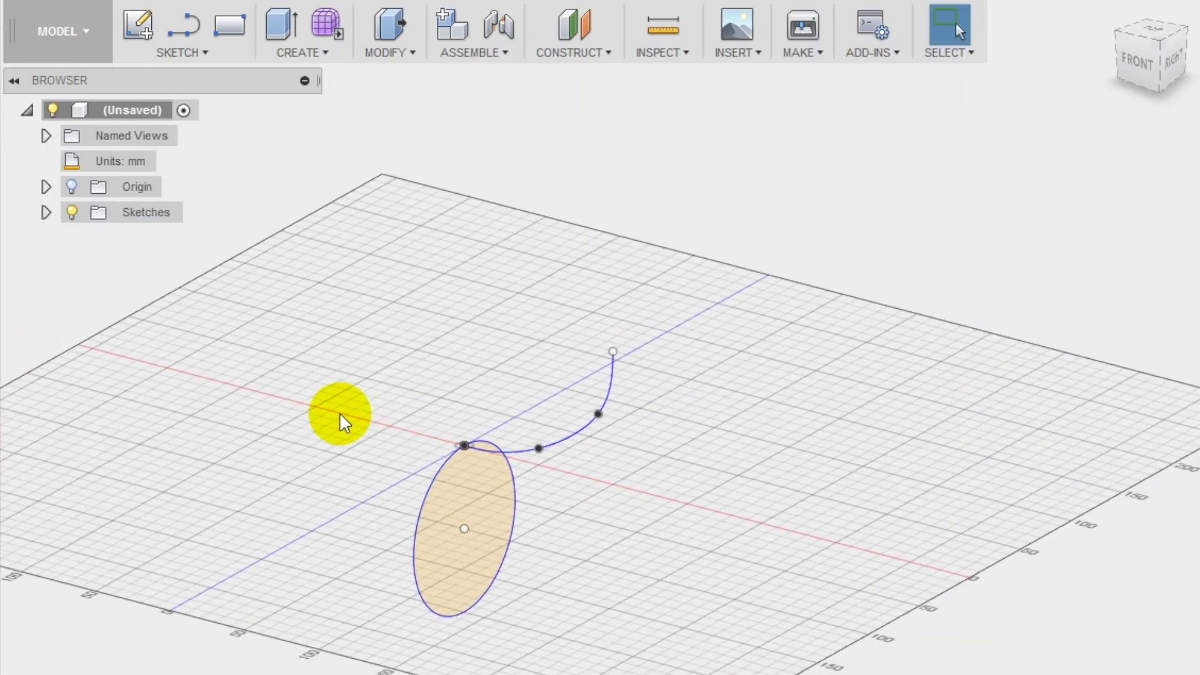
Create Plane1 offset 80 mm upward from the XZ plane
click(580, 66)
click(572, 75)
click(46, 187)
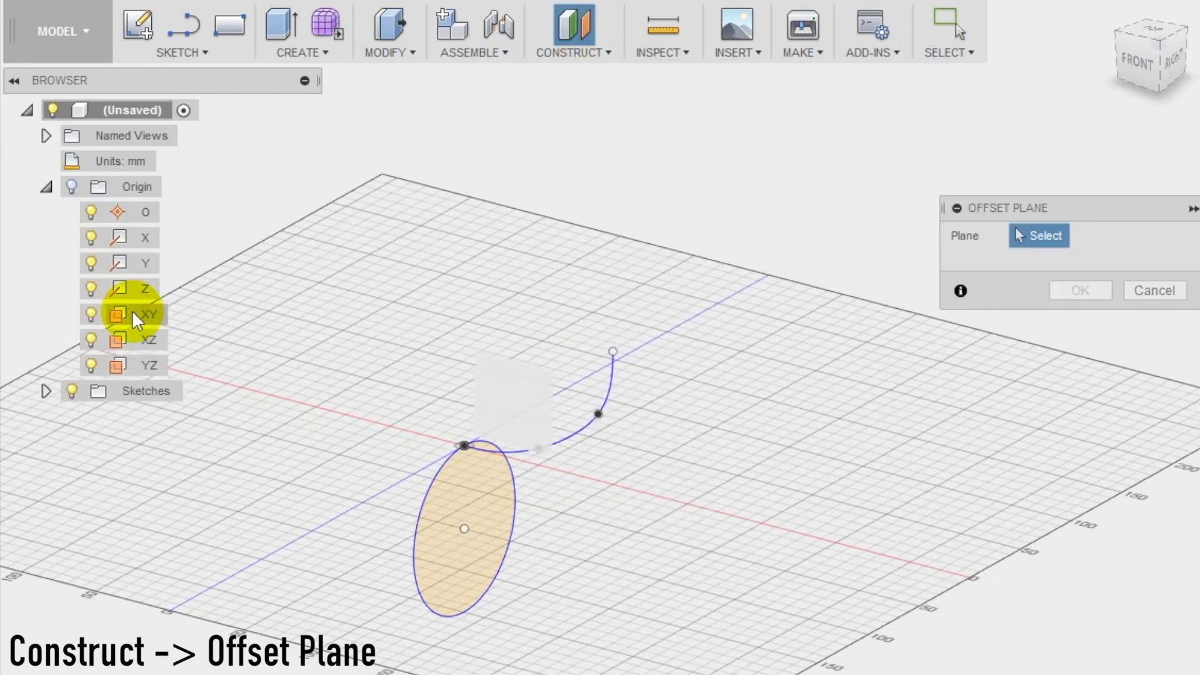
click(139, 347)
drag(383, 420, 383, 250)
click(1137, 62)
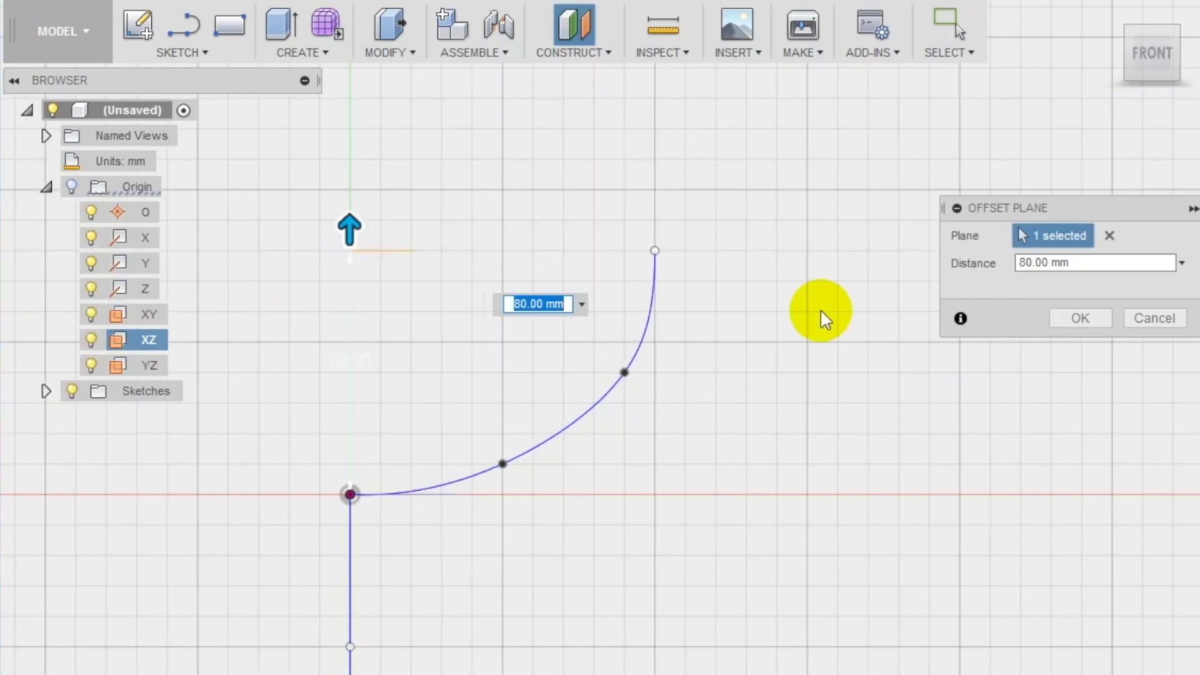
key(Return)
shift+middle_drag(823, 319, 612, 541)
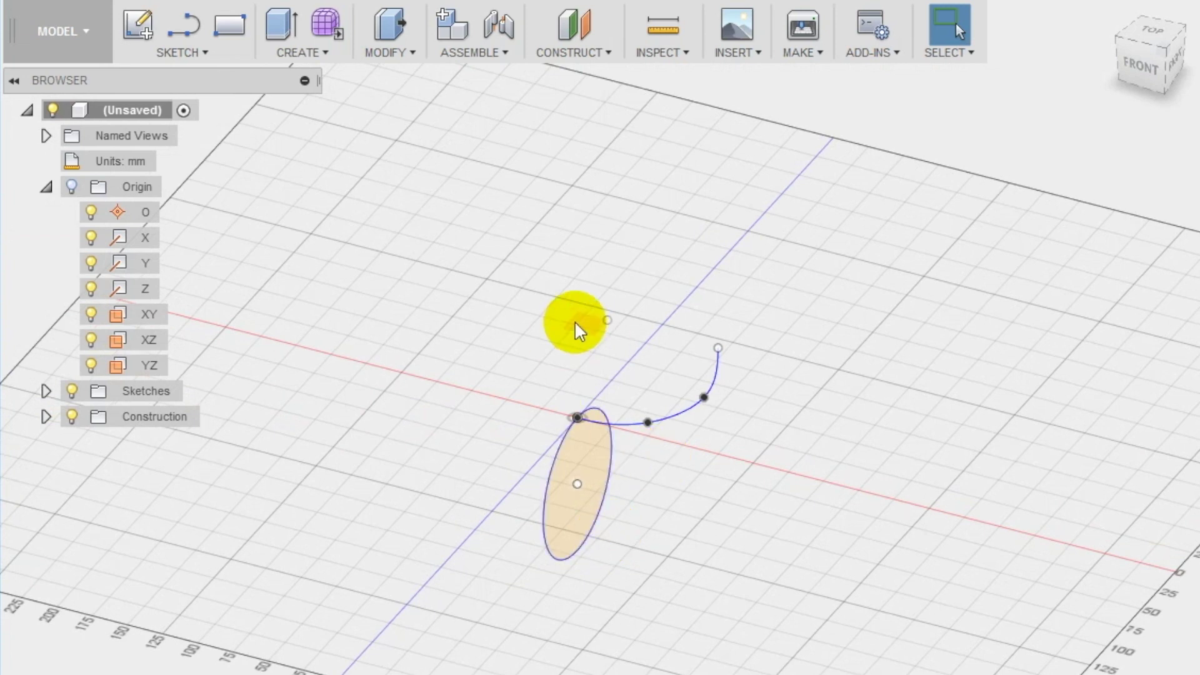
scroll(575, 327, up, 2)
Sketch a 20 mm centre-diameter circle on Plane1 through the spline's top end
click(46, 416)
click(167, 57)
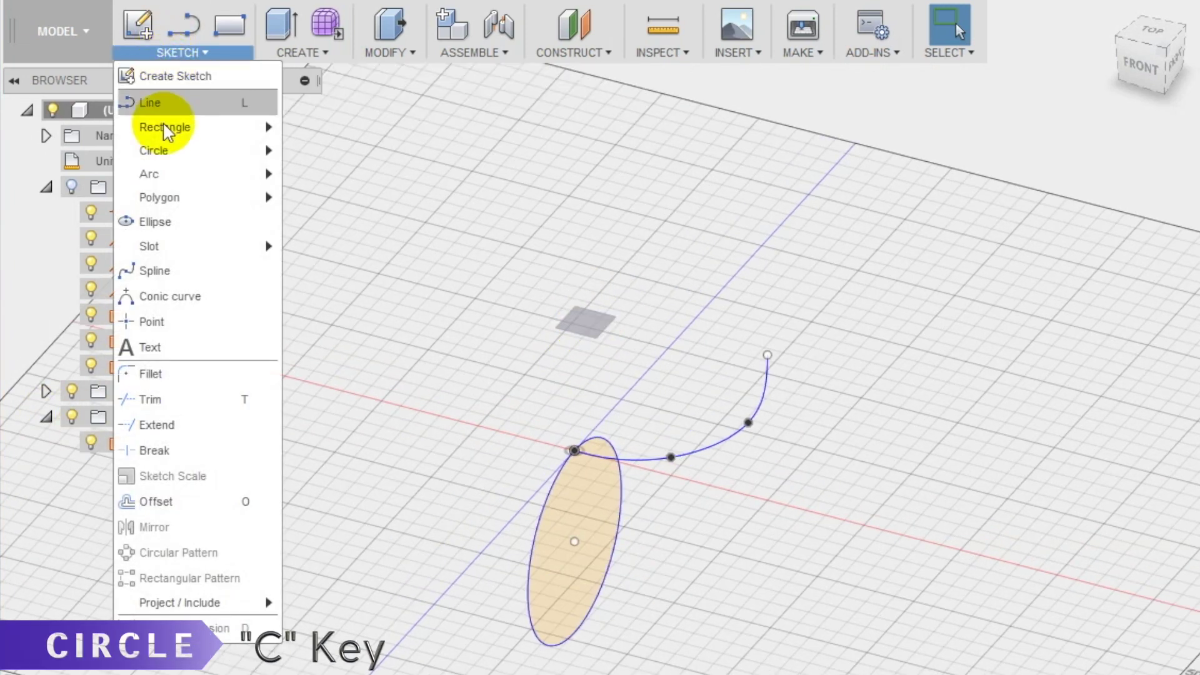
mouse_move(154, 150)
click(348, 156)
click(811, 384)
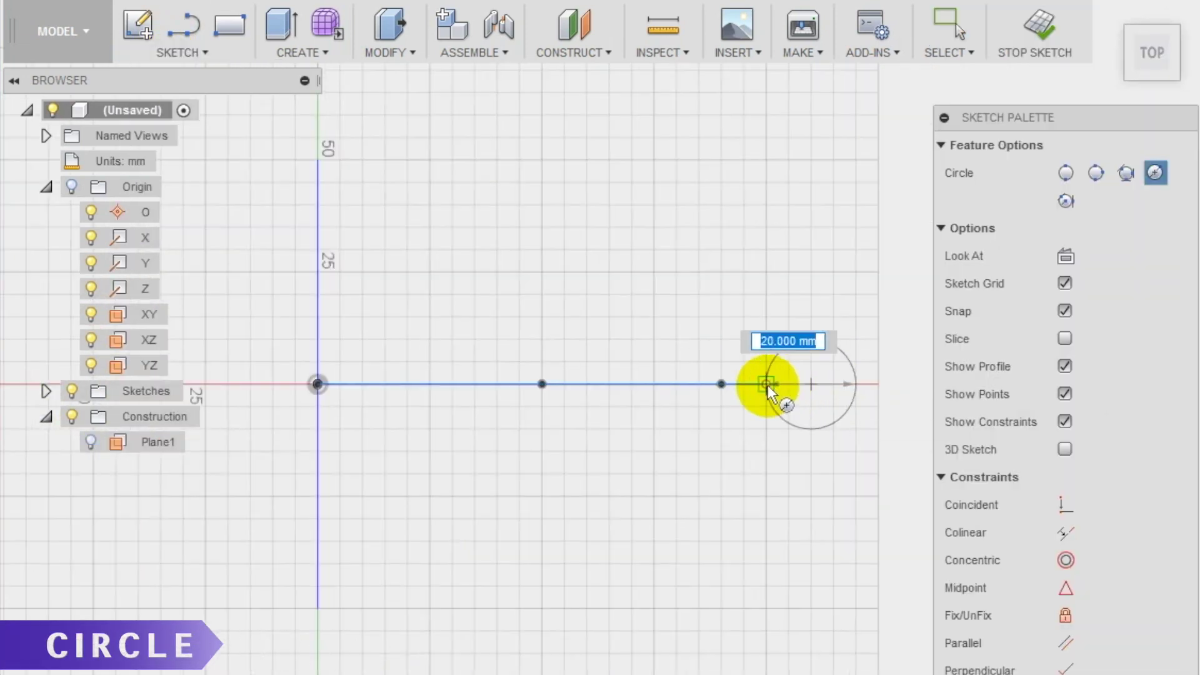
click(766, 384)
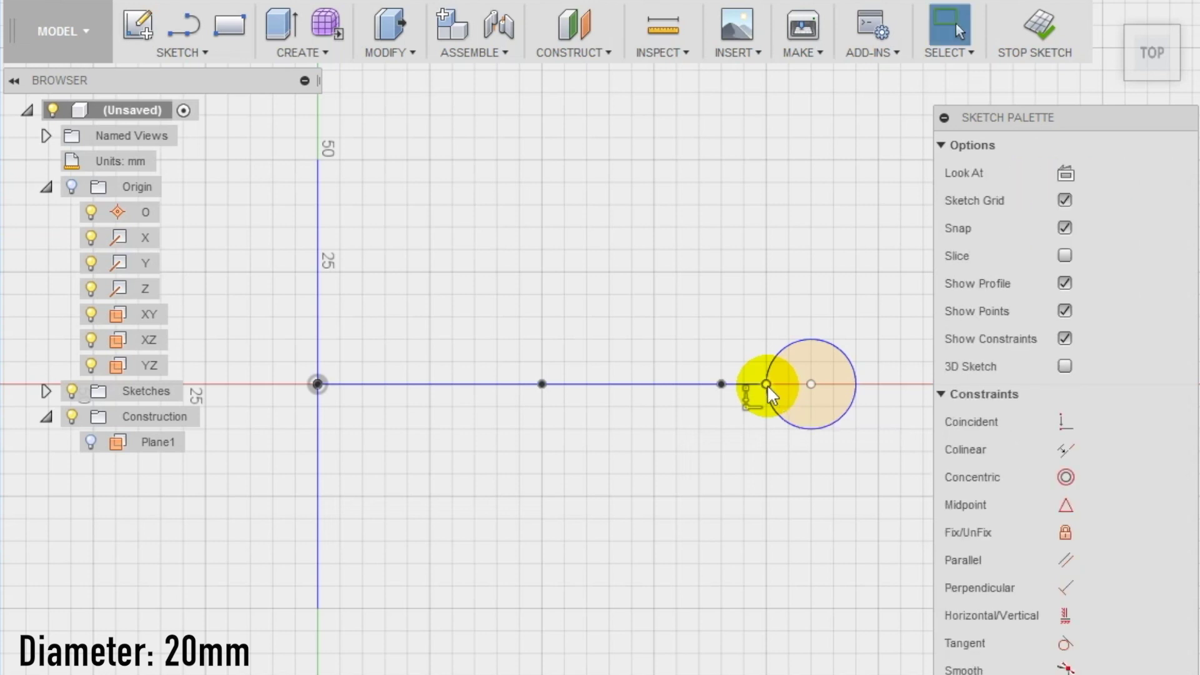
click(1032, 33)
mouse_move(562, 667)
shift+middle_down()
mouse_move(820, 631)
mouse_move(811, 525)
mouse_move(653, 501)
shift+middle_up()
Loft the 100 mm circle to the 20 mm circle along the spline rail
click(328, 54)
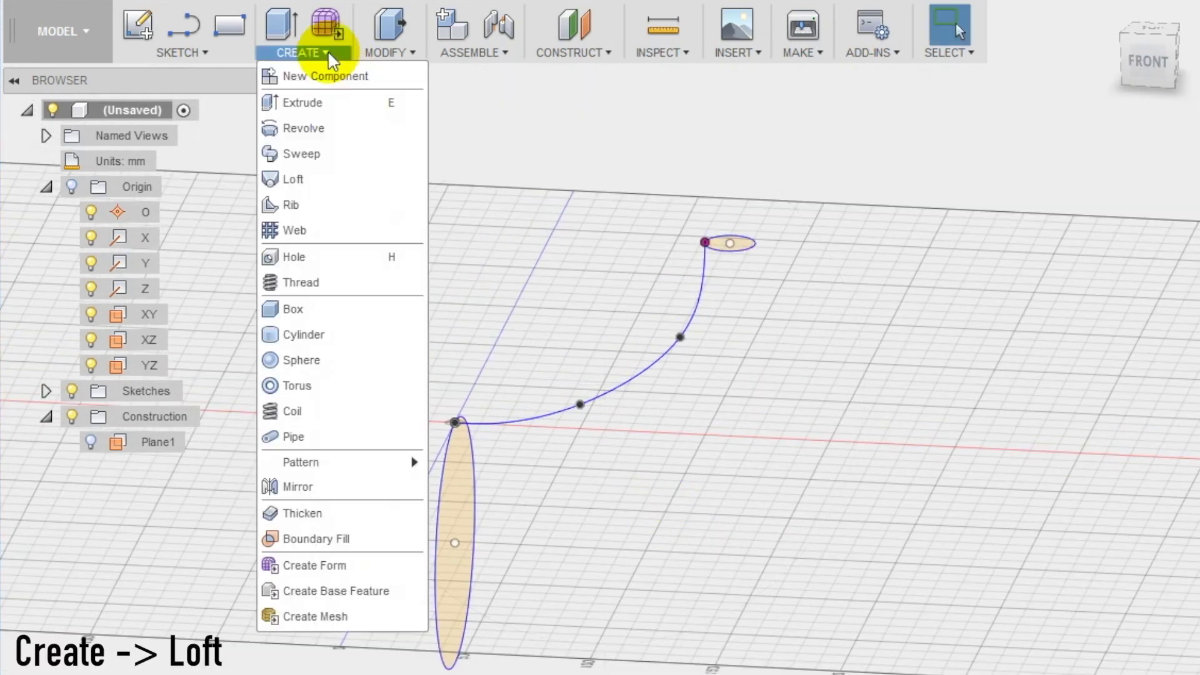
click(293, 178)
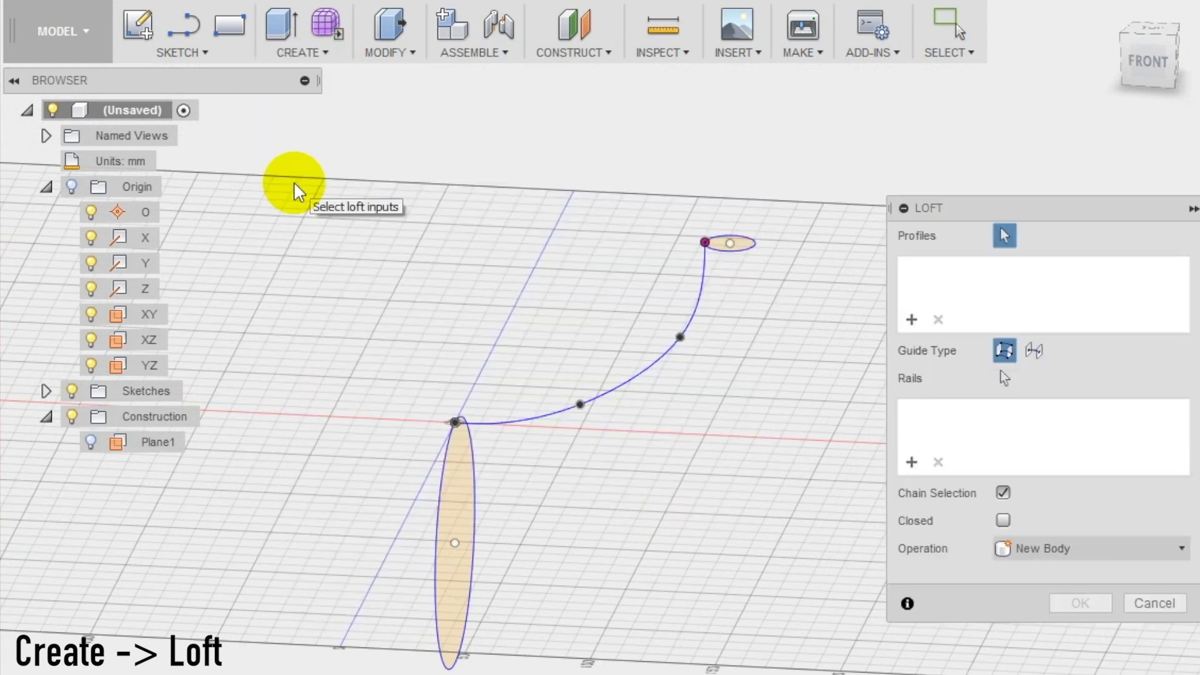
click(466, 498)
click(734, 244)
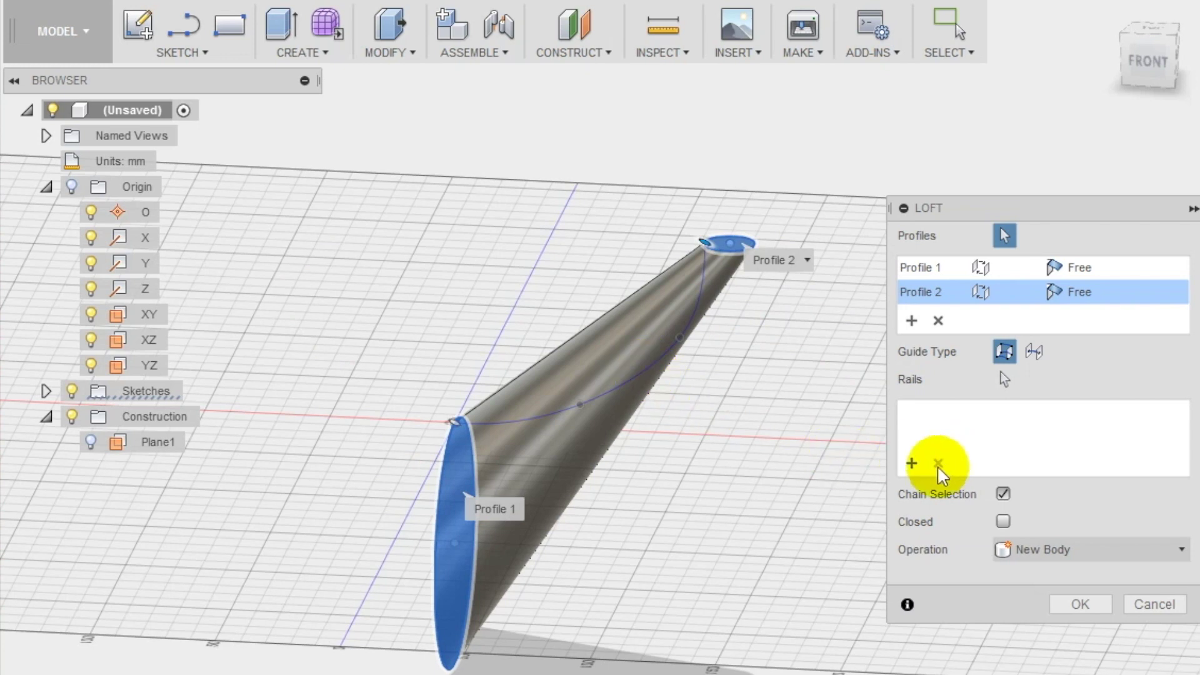
click(911, 463)
click(603, 402)
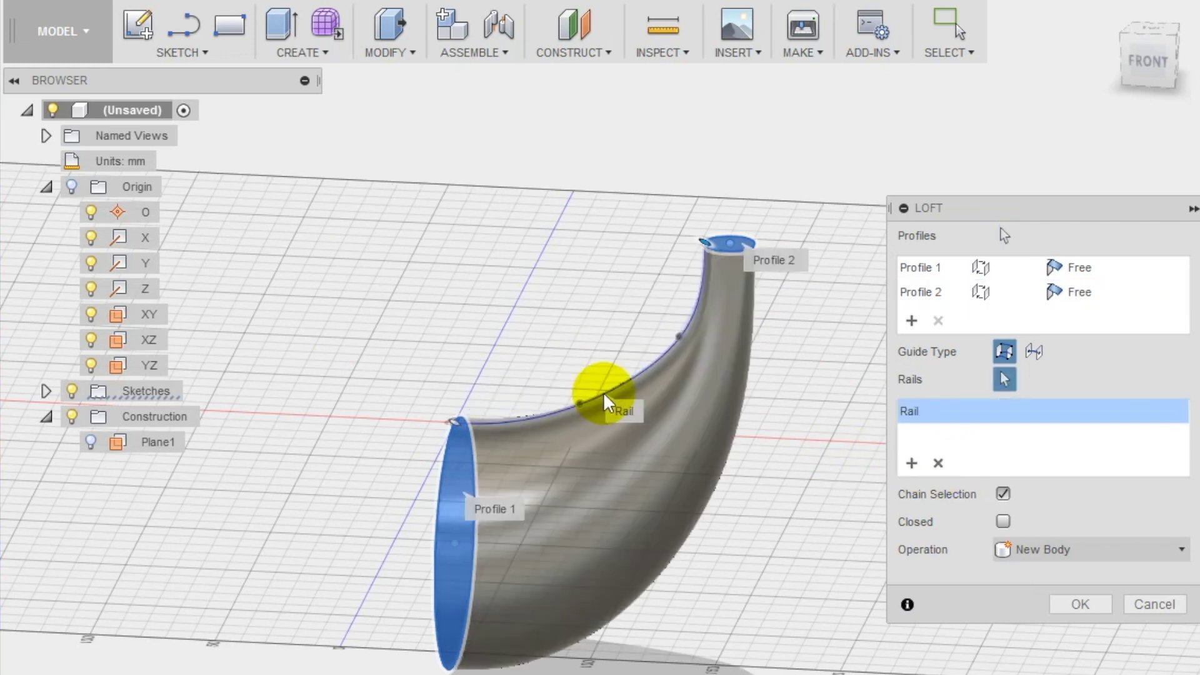
click(1080, 603)
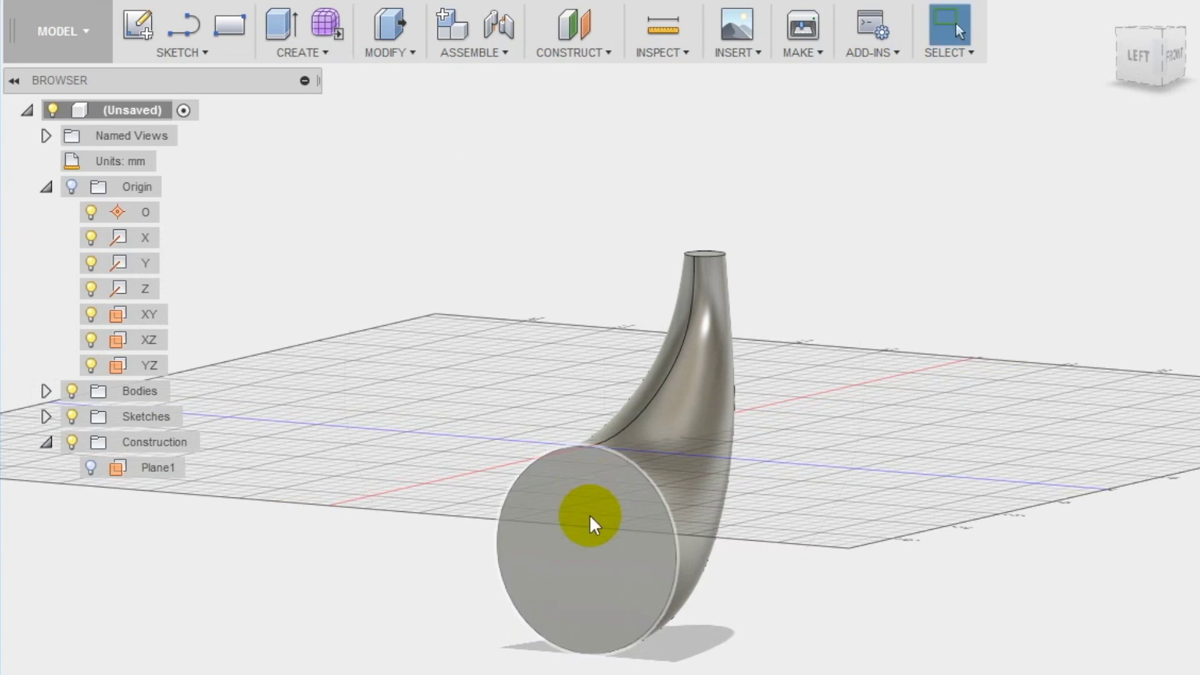
click(597, 562)
Sketch a 90 mm circle centred on the horn's wide end face
click(181, 52)
key(c)
click(661, 470)
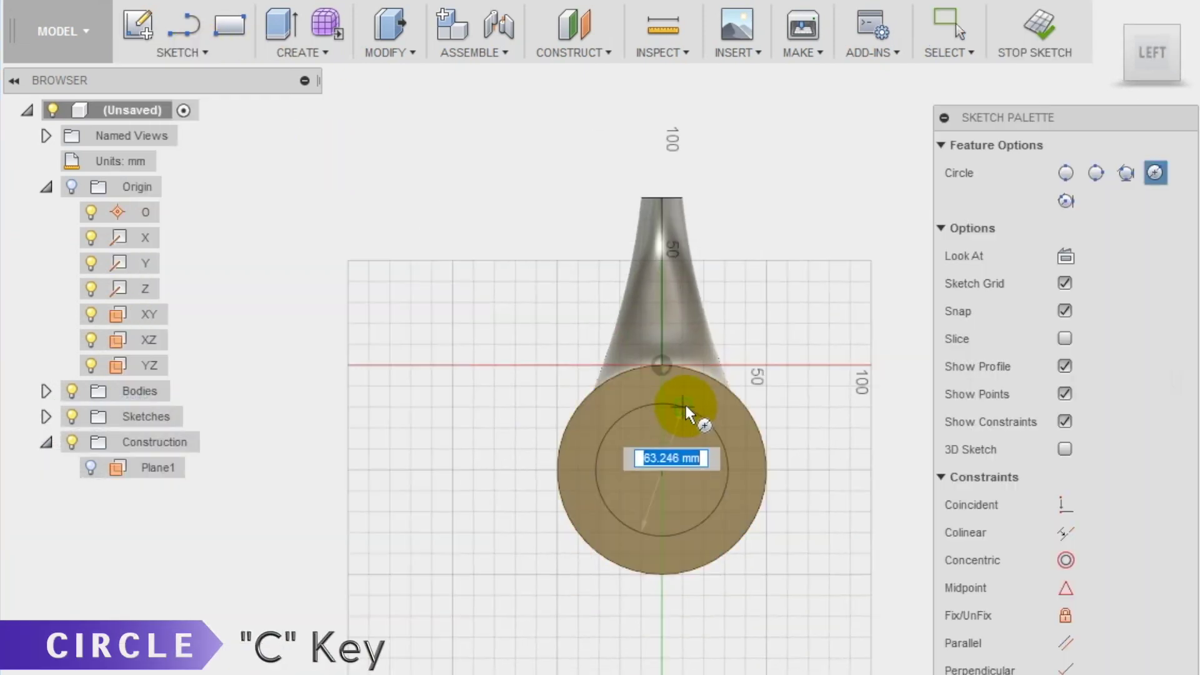
text(90)
key(Return)
click(1034, 28)
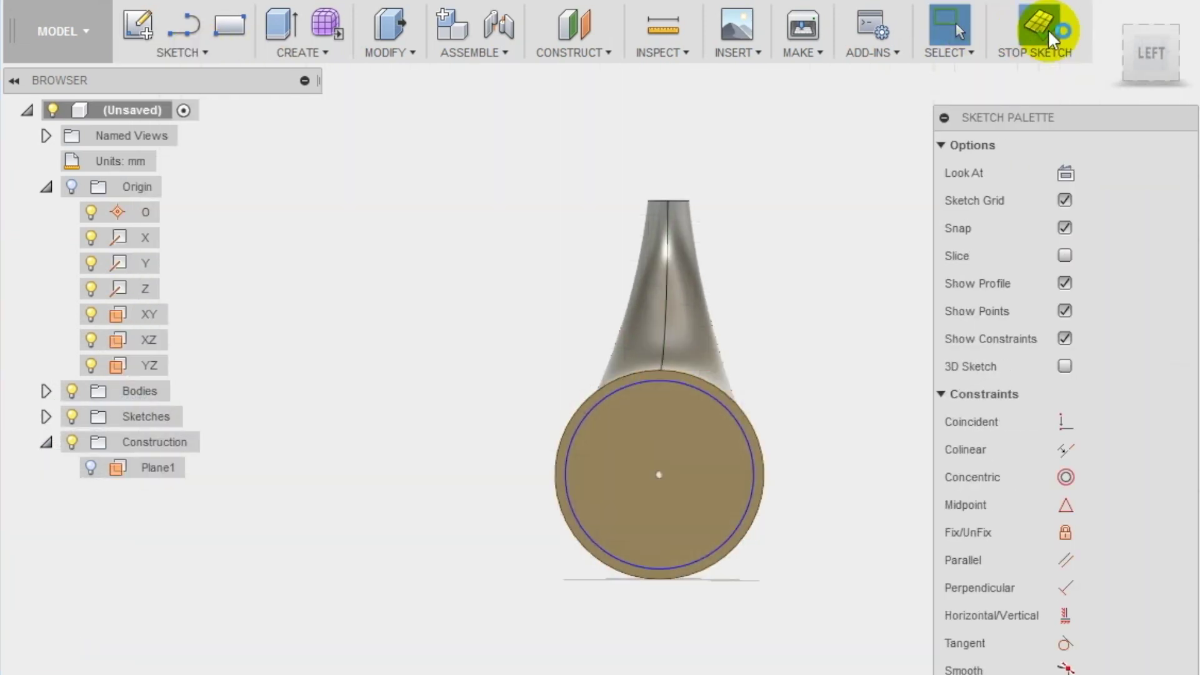
Sketch a 10 mm centre-diameter circle on the horn's narrow tip face
shift+middle_drag(784, 396, 765, 322)
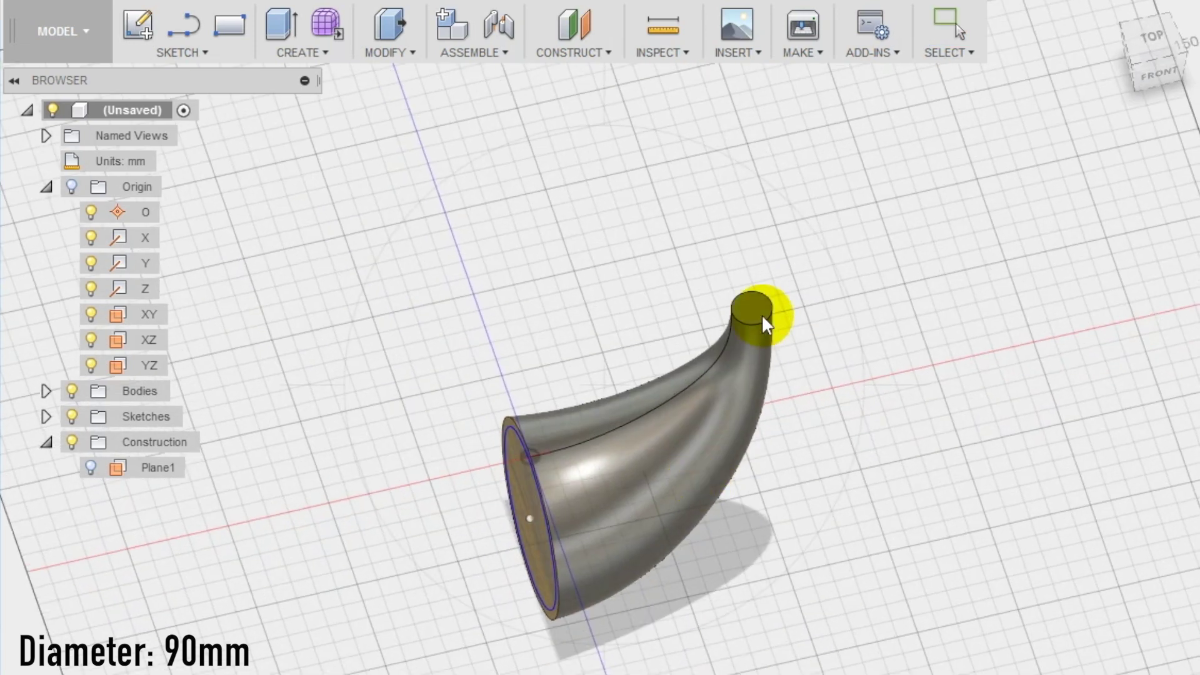
click(178, 53)
mouse_move(167, 155)
click(367, 156)
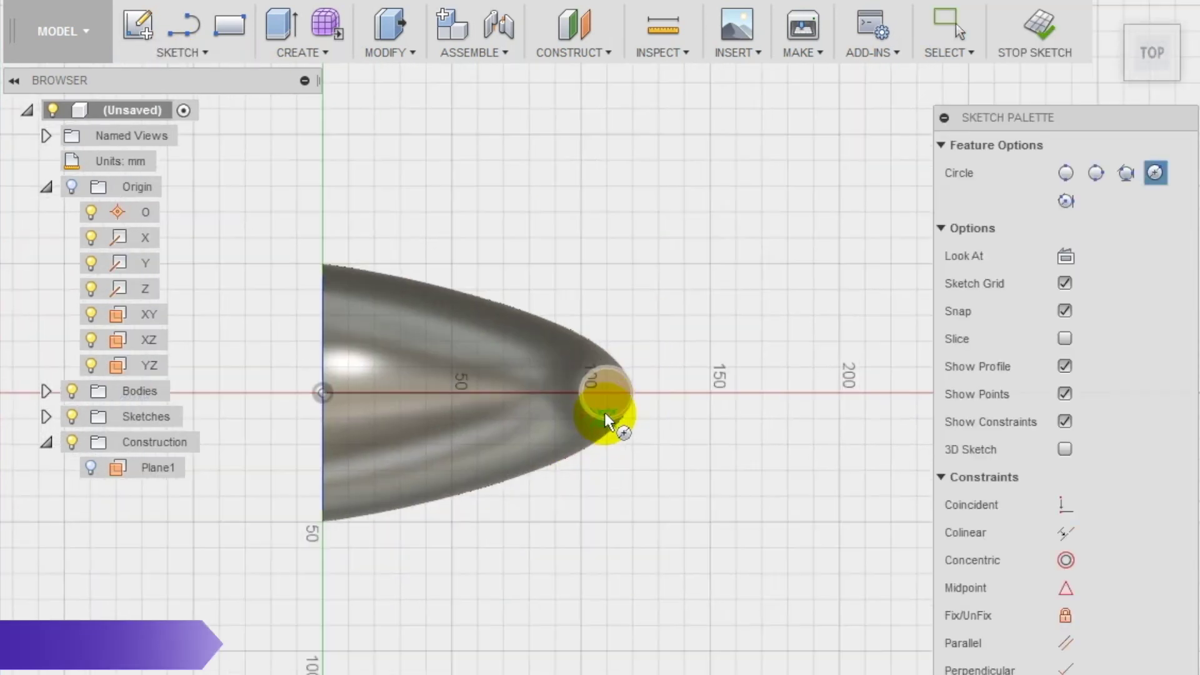
click(607, 371)
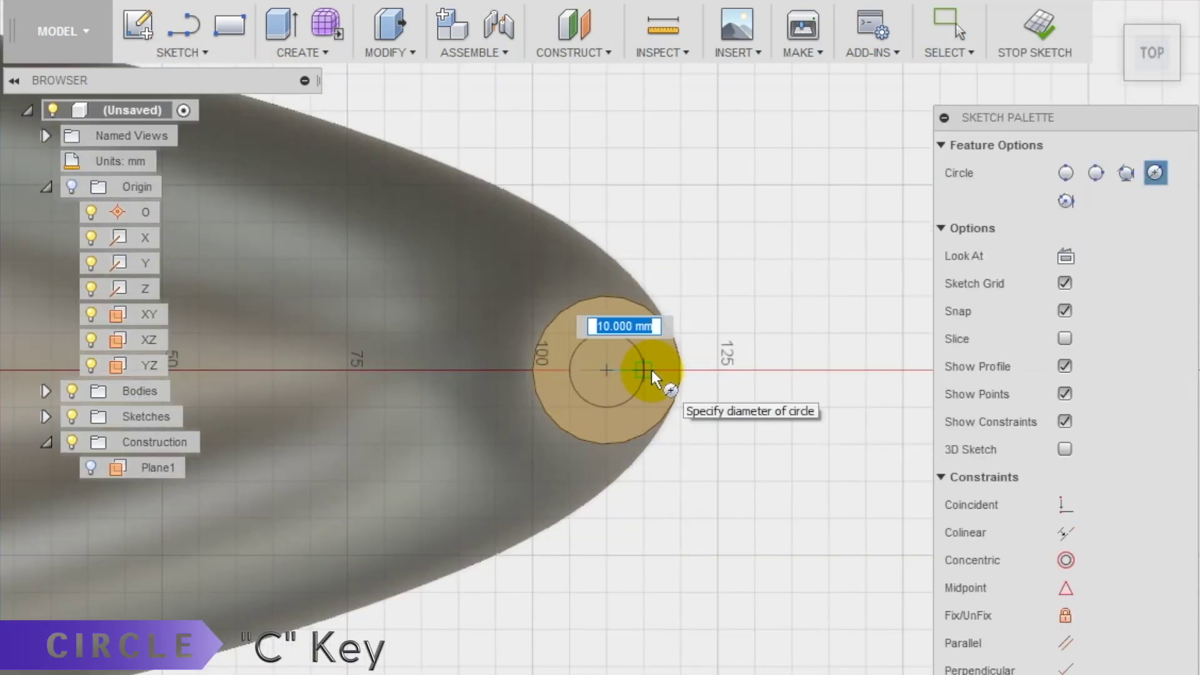
click(652, 371)
click(1034, 31)
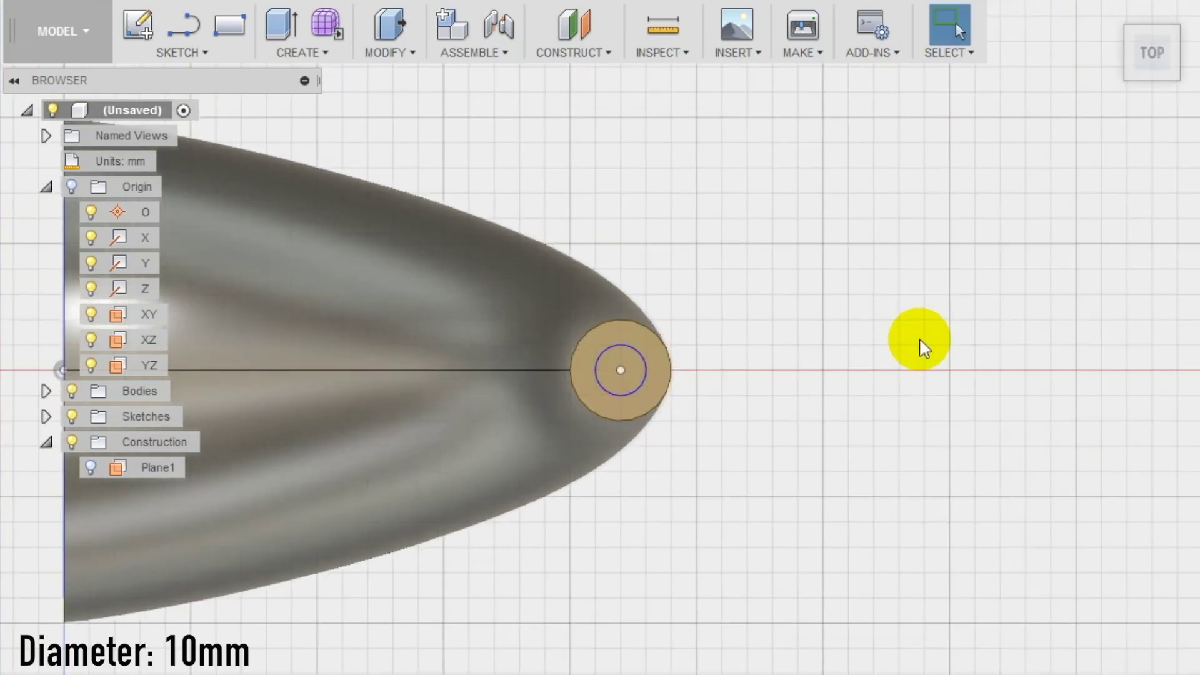
mouse_move(519, 672)
shift+middle_down()
mouse_move(535, 549)
mouse_move(570, 541)
shift+middle_up()
Draw a front-plane spline from the wide end to the tip edge, tangent pointing straight up
click(178, 50)
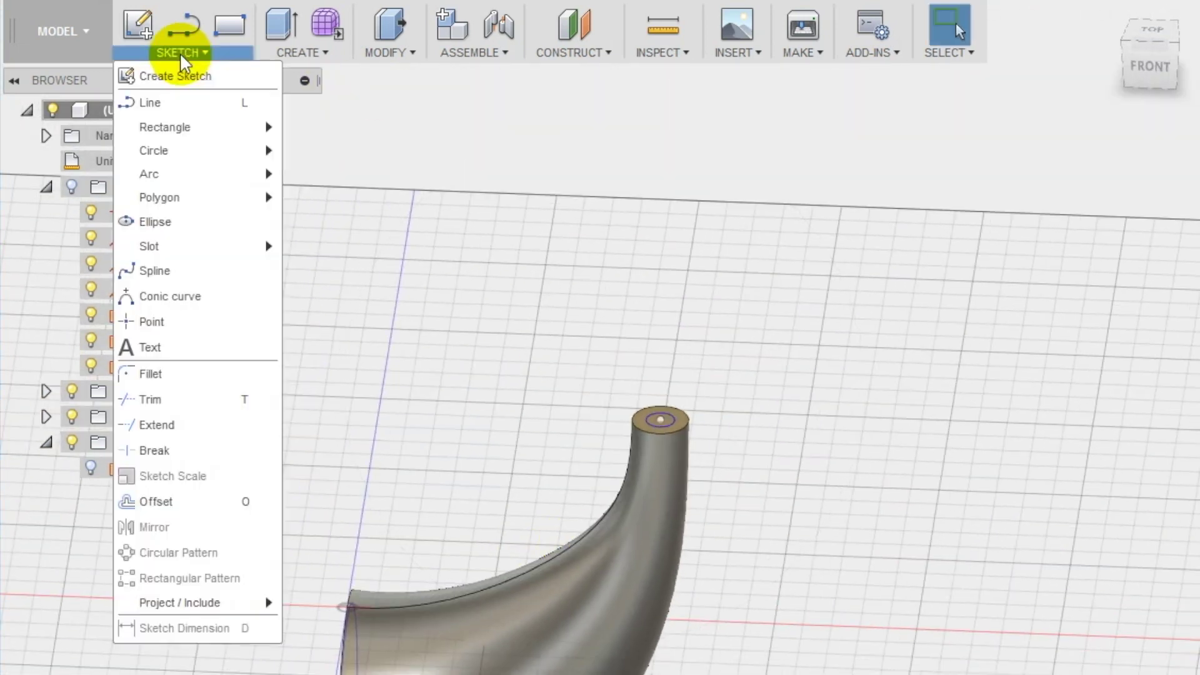
click(161, 271)
click(410, 551)
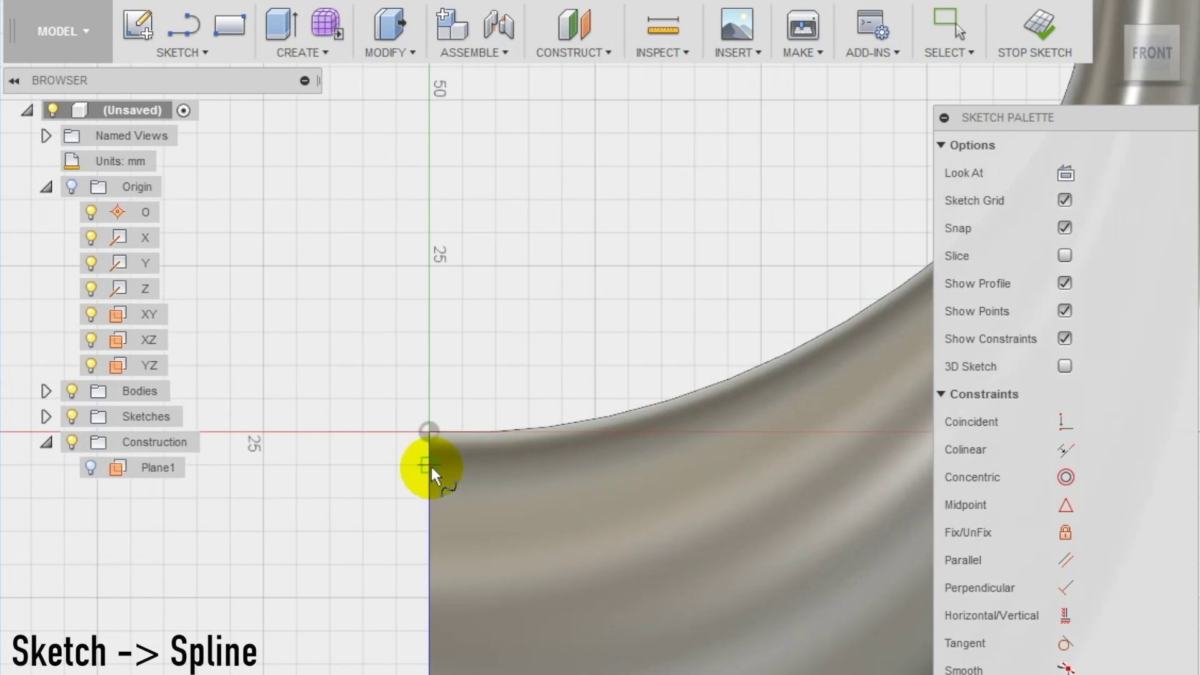
click(430, 465)
click(664, 407)
scroll(743, 263, up, 3)
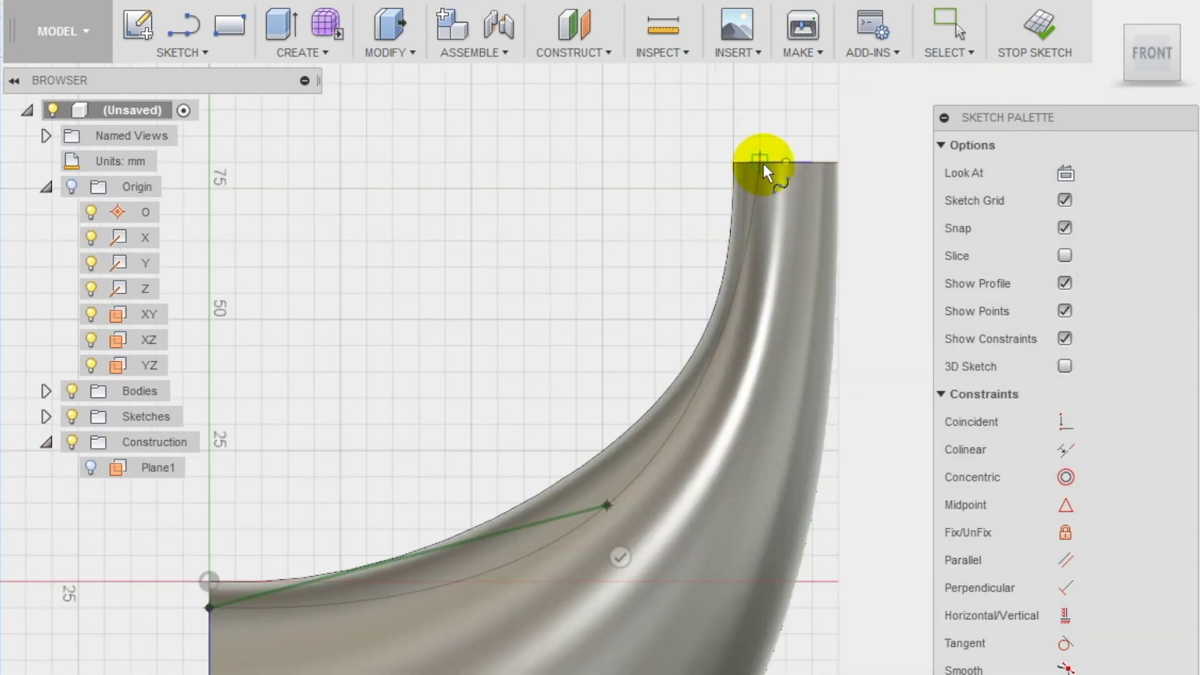
double_click(764, 165)
scroll(777, 200, down, 1)
drag(774, 187, 767, 86)
Adjust the spline's bottom-end tangent and finish the guide-curve sketch
click(947, 31)
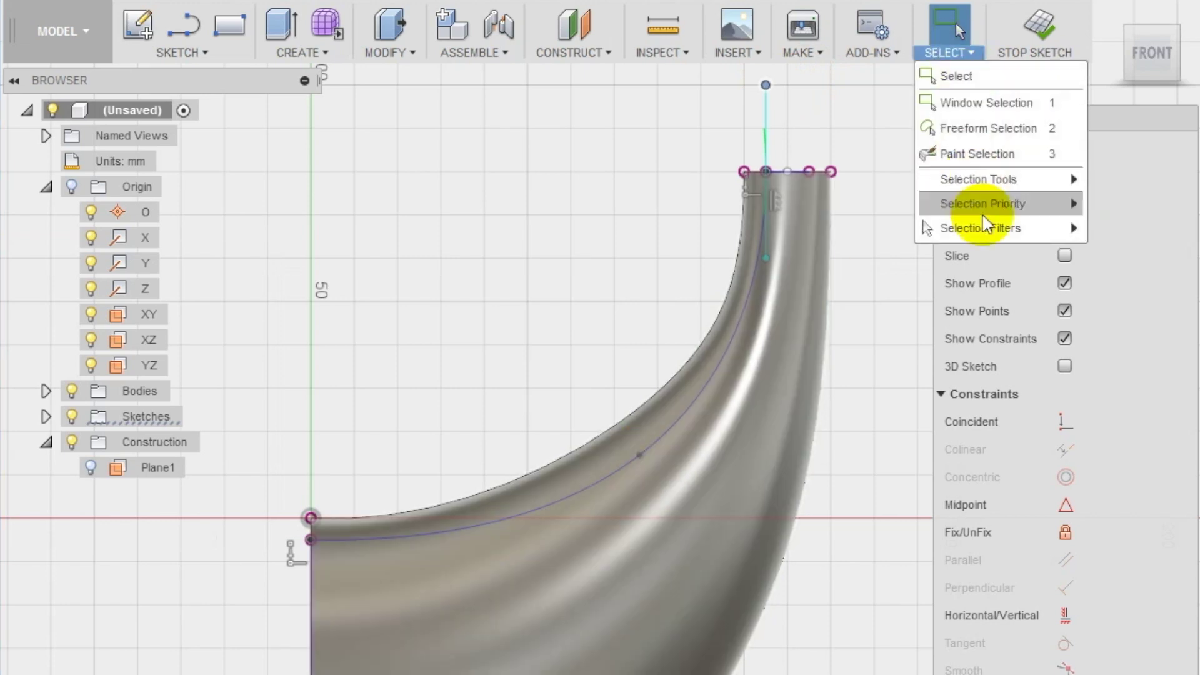
mouse_move(1000, 227)
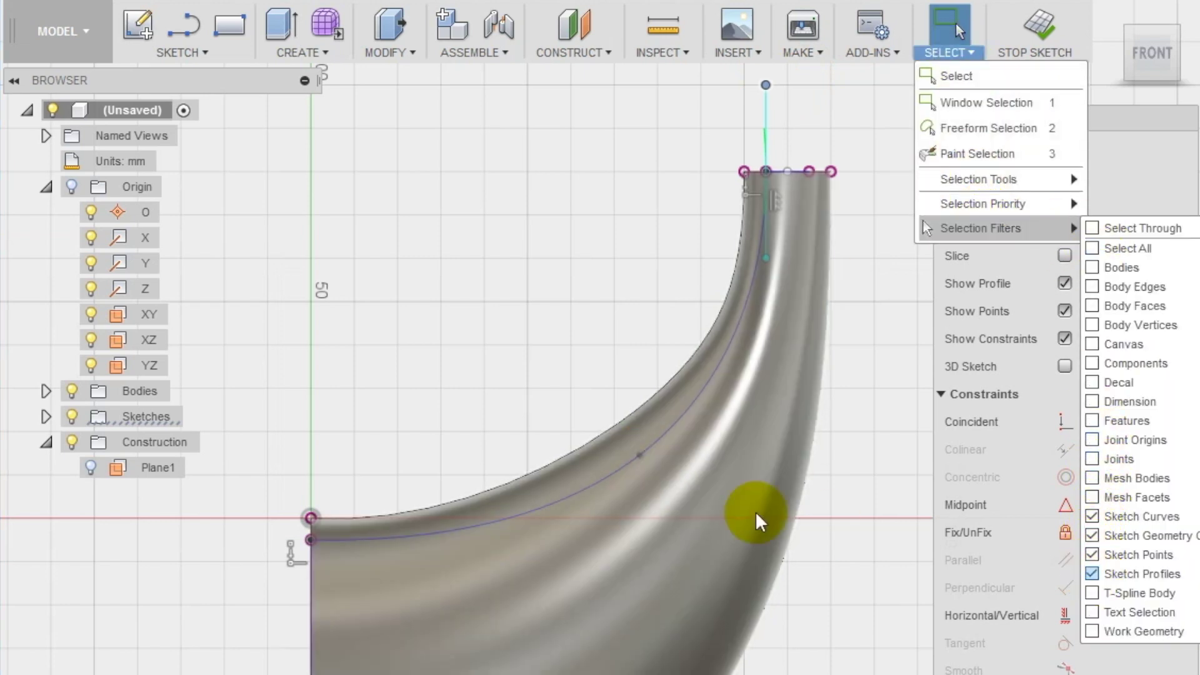
click(627, 463)
click(311, 539)
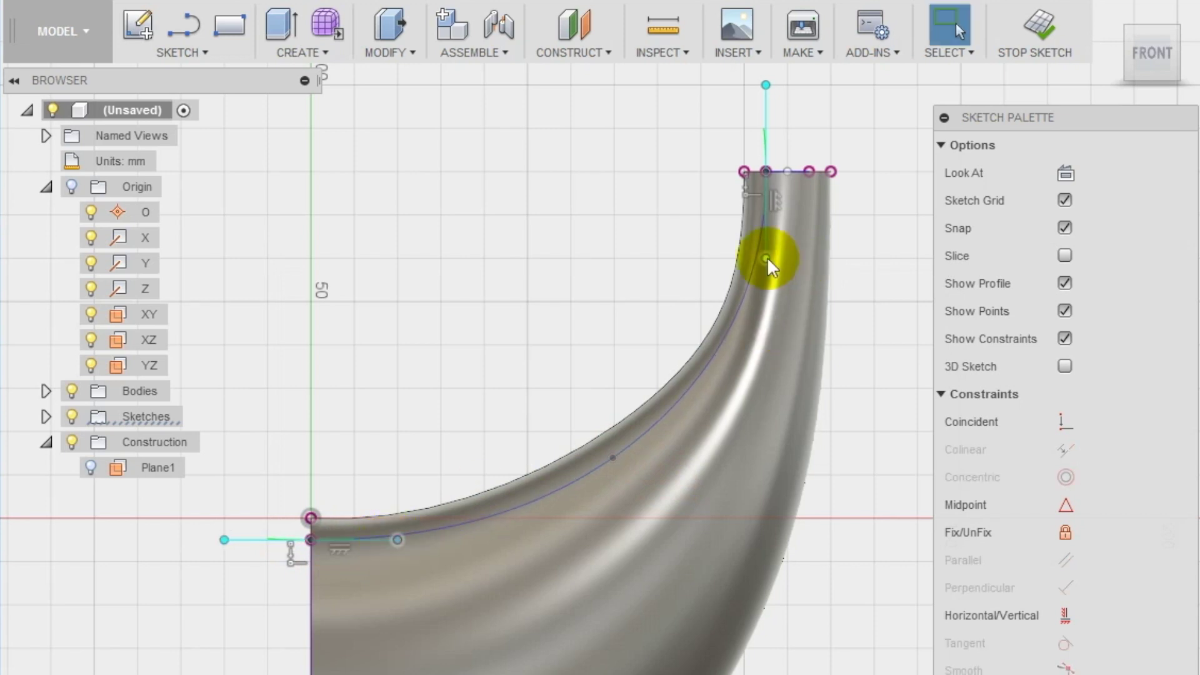
click(1034, 28)
scroll(570, 305, down, 3)
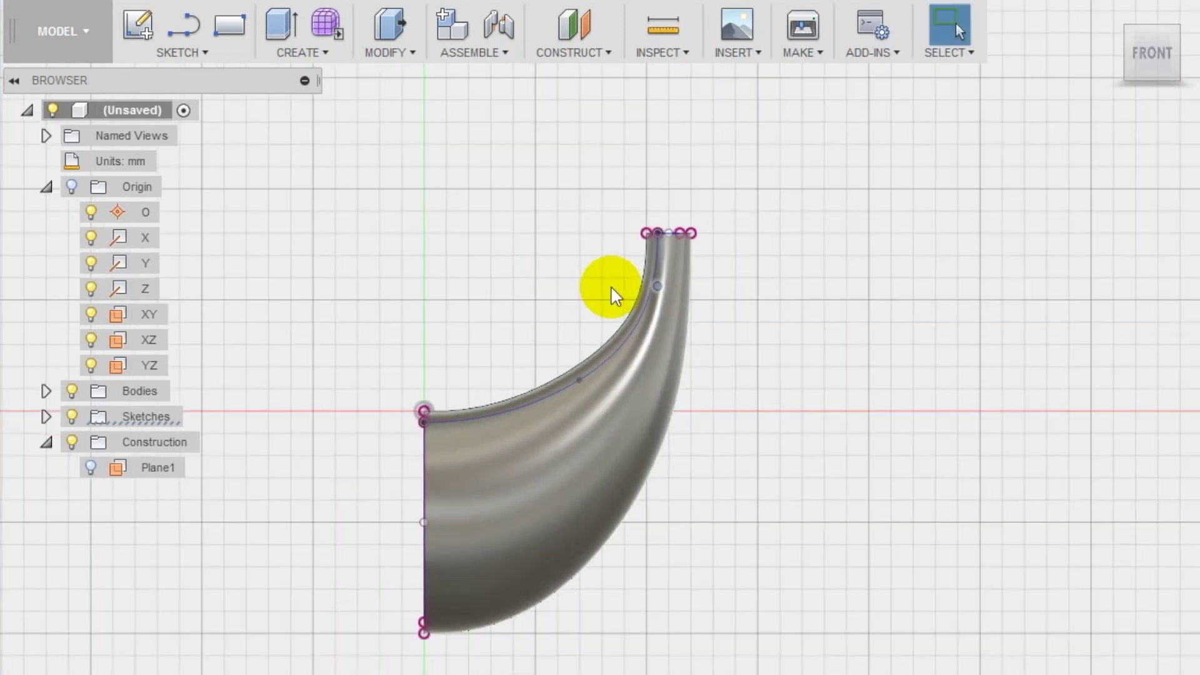
shift+middle_drag(605, 642, 766, 504)
Start a loft with the tip circle and wide end as profiles
click(313, 52)
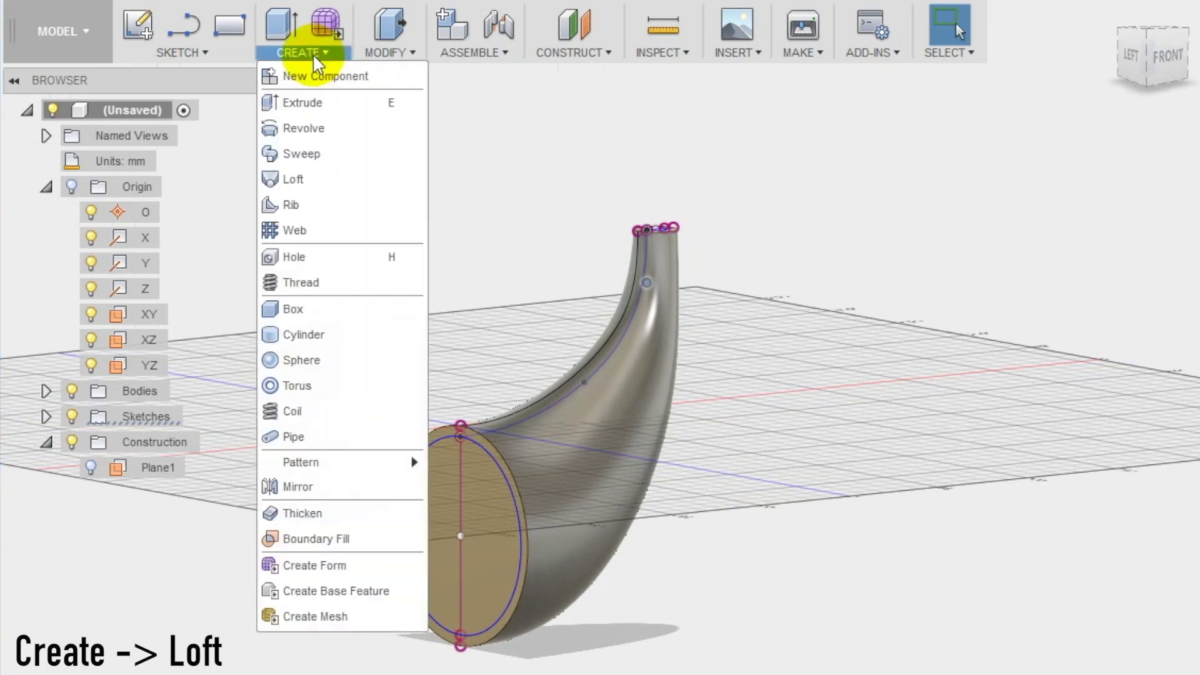
click(293, 179)
click(656, 230)
click(460, 429)
shift+middle_drag(723, 397, 685, 350)
scroll(683, 350, up, 3)
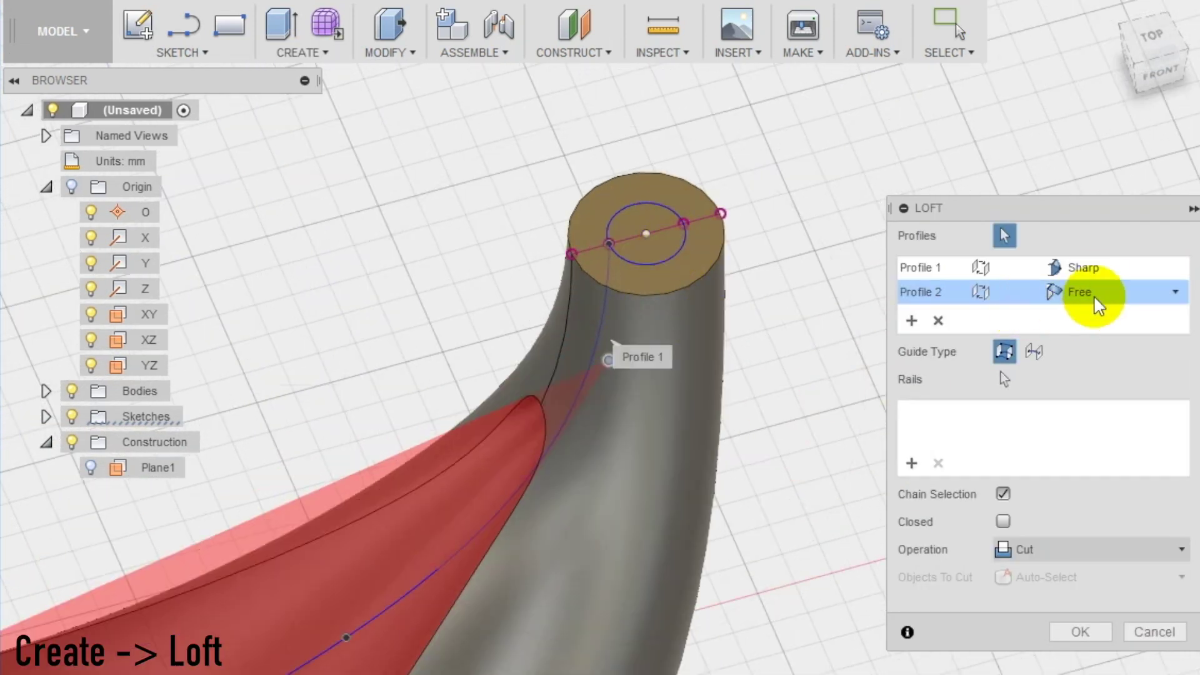
Re-pick tip and wide-end profiles, add the spline rail, and cut to hollow the horn
click(937, 320)
click(937, 320)
click(697, 231)
scroll(744, 362, down, 3)
click(250, 624)
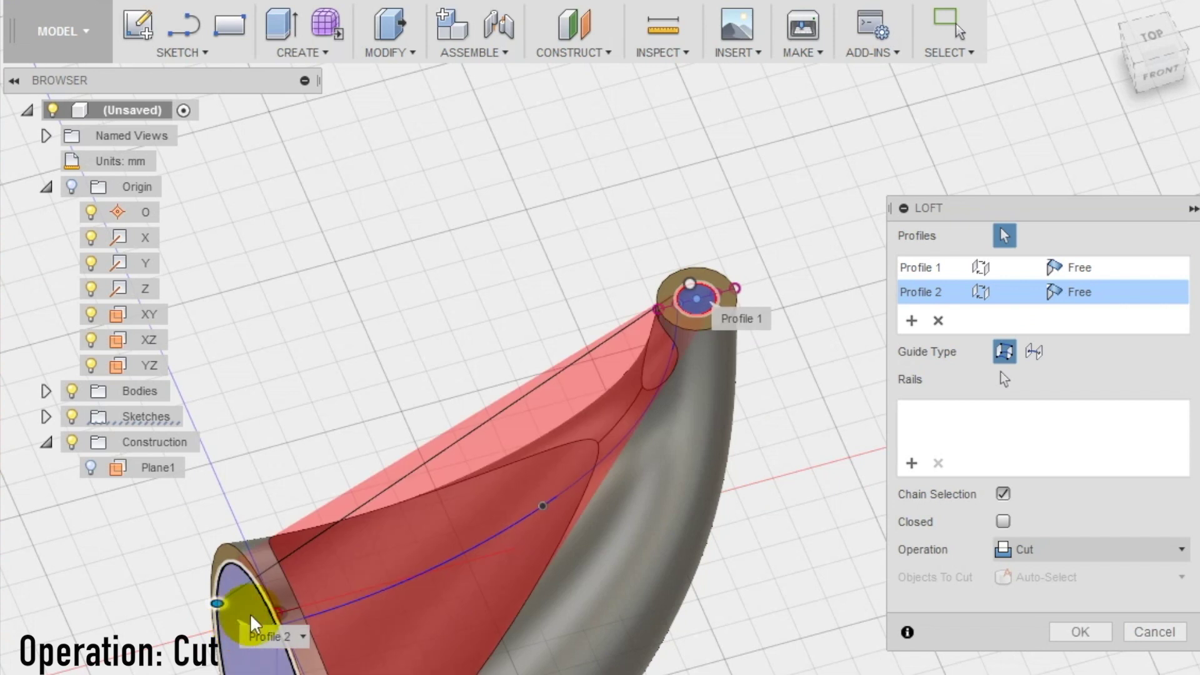
click(911, 462)
click(525, 522)
click(1080, 632)
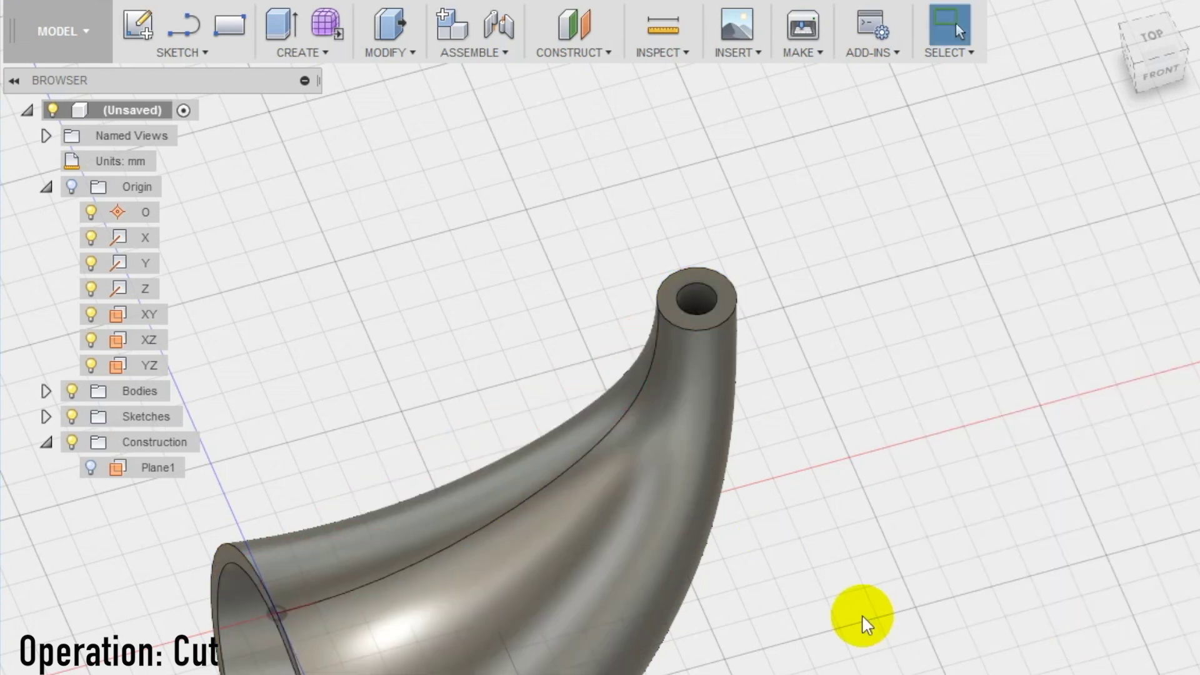
scroll(710, 406, down, 3)
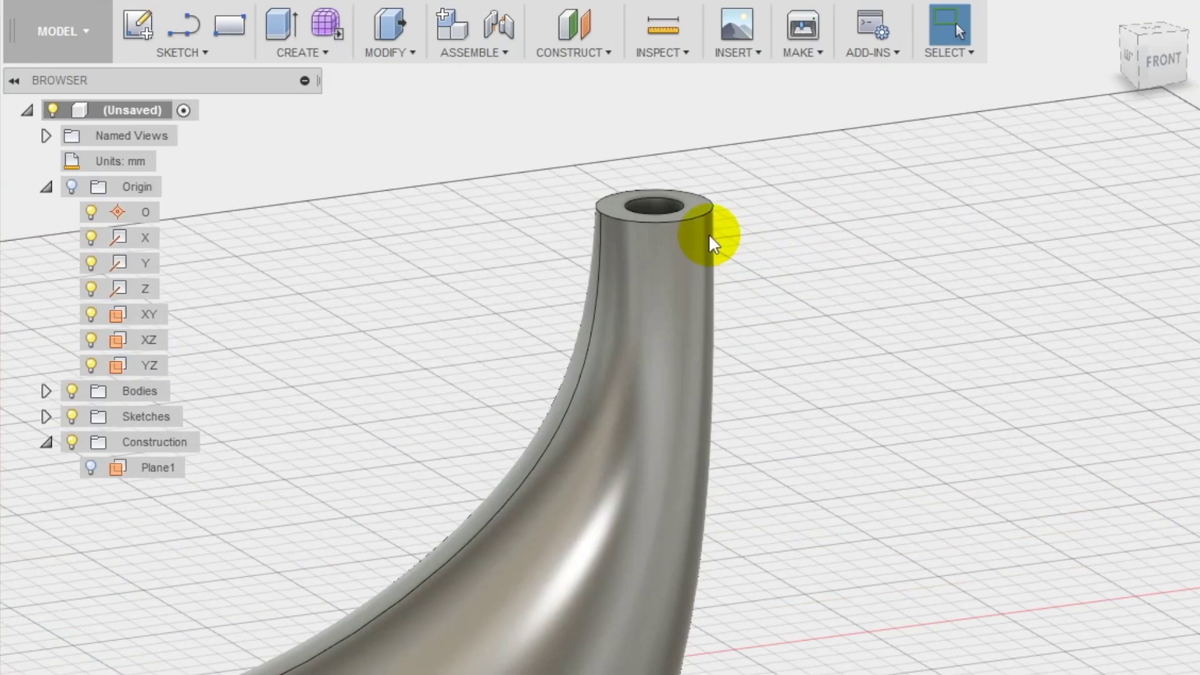
Add a 20 mm sphere centred on the tip hole, joined to the horn body
click(299, 52)
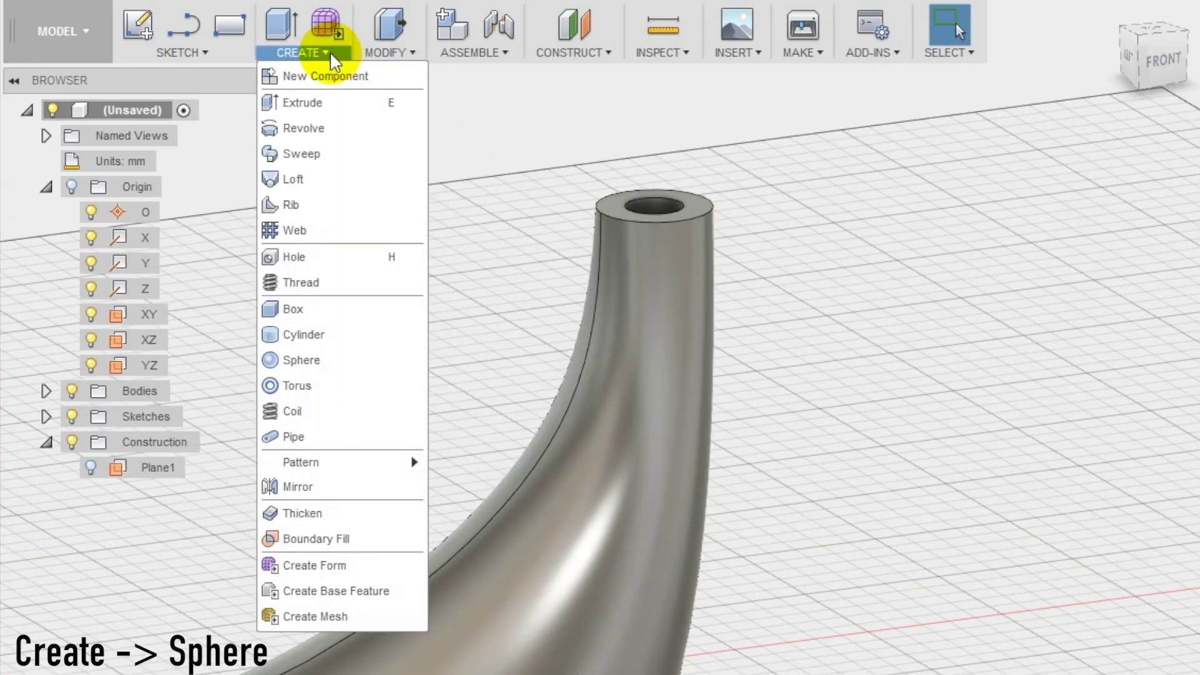
click(310, 367)
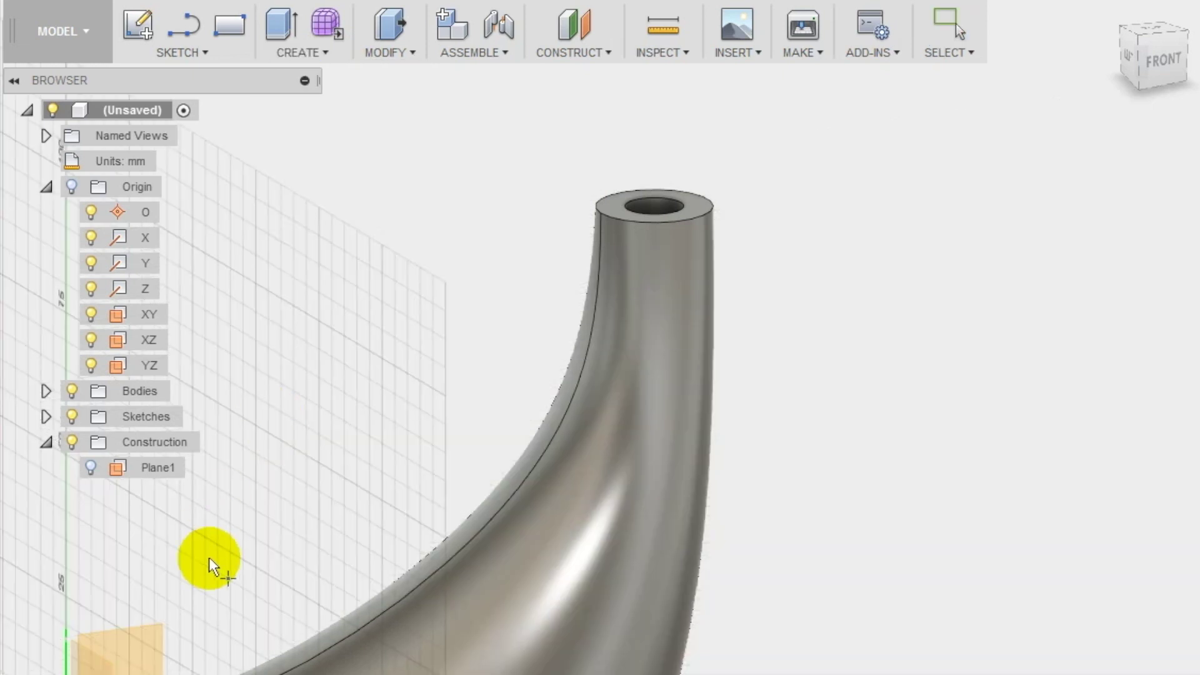
click(161, 635)
scroll(663, 211, up, 2)
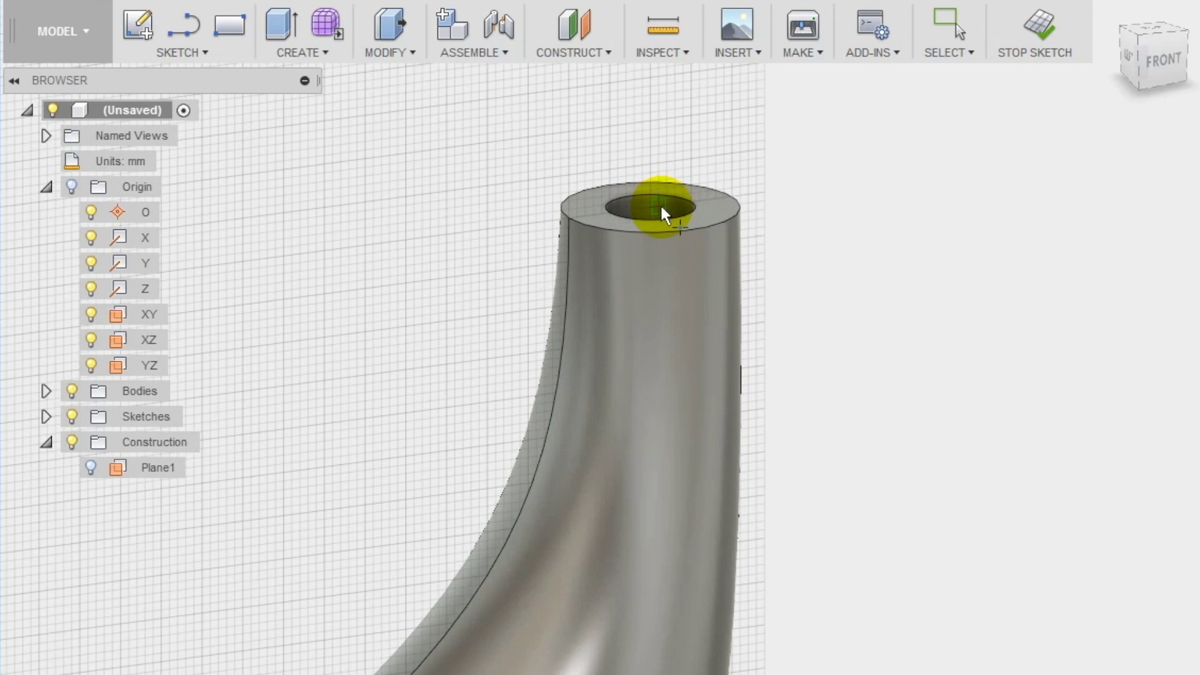
click(651, 207)
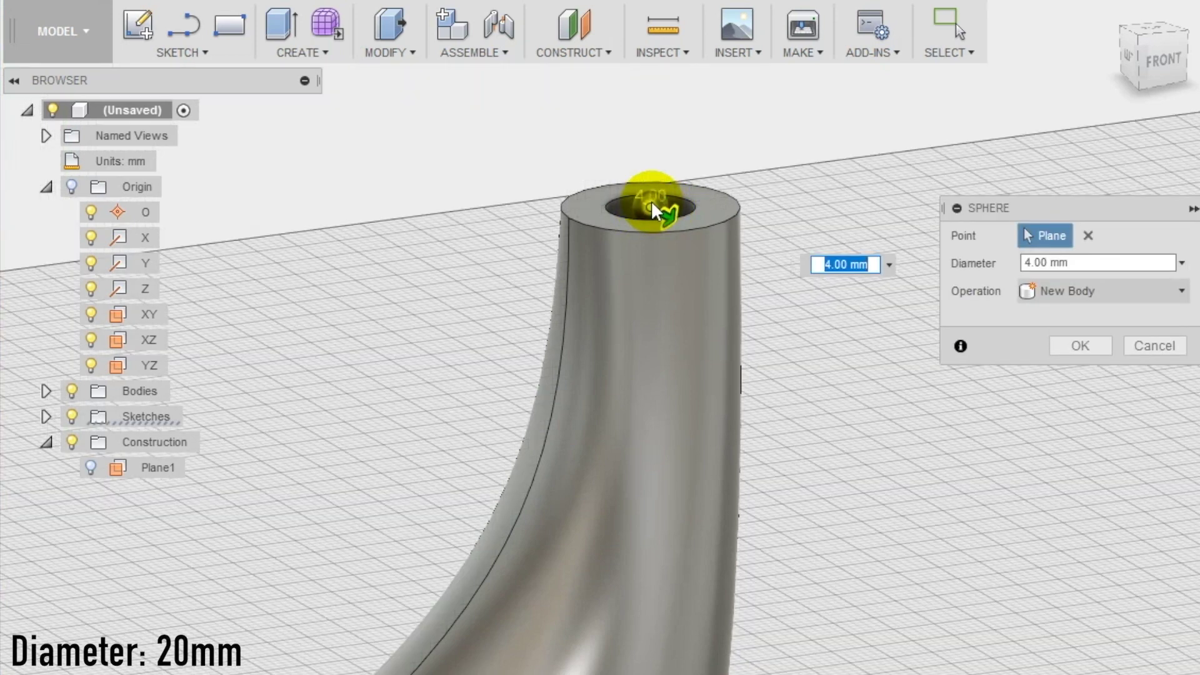
text(20)
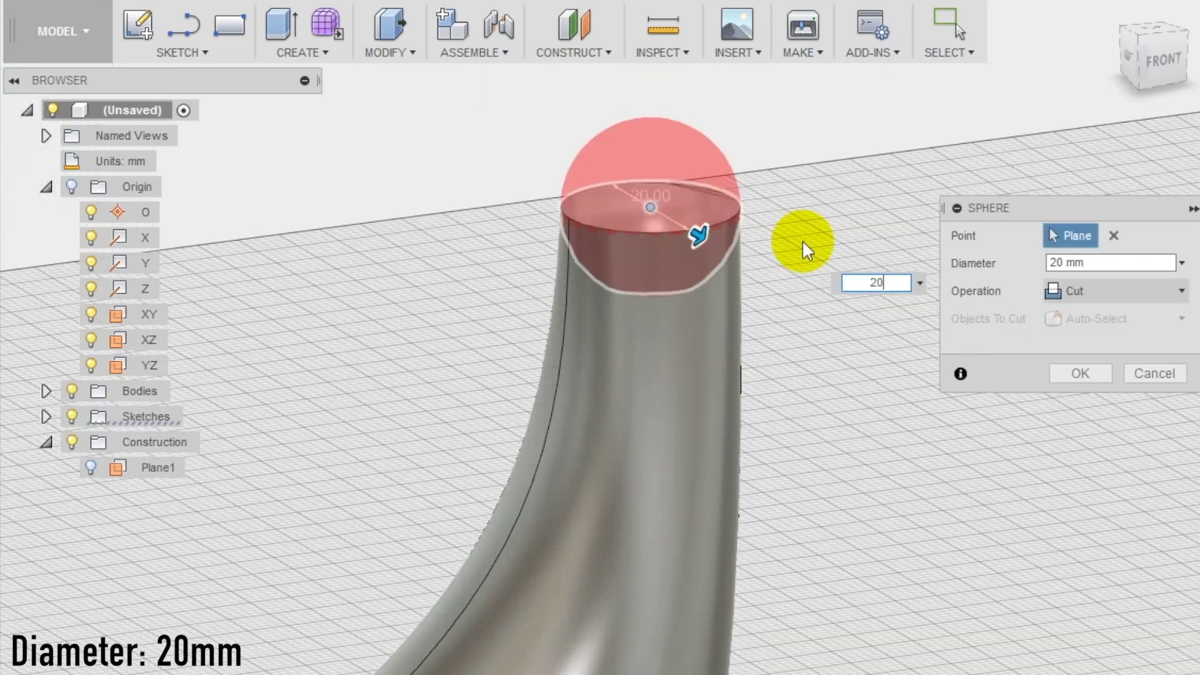
click(1055, 293)
click(1081, 317)
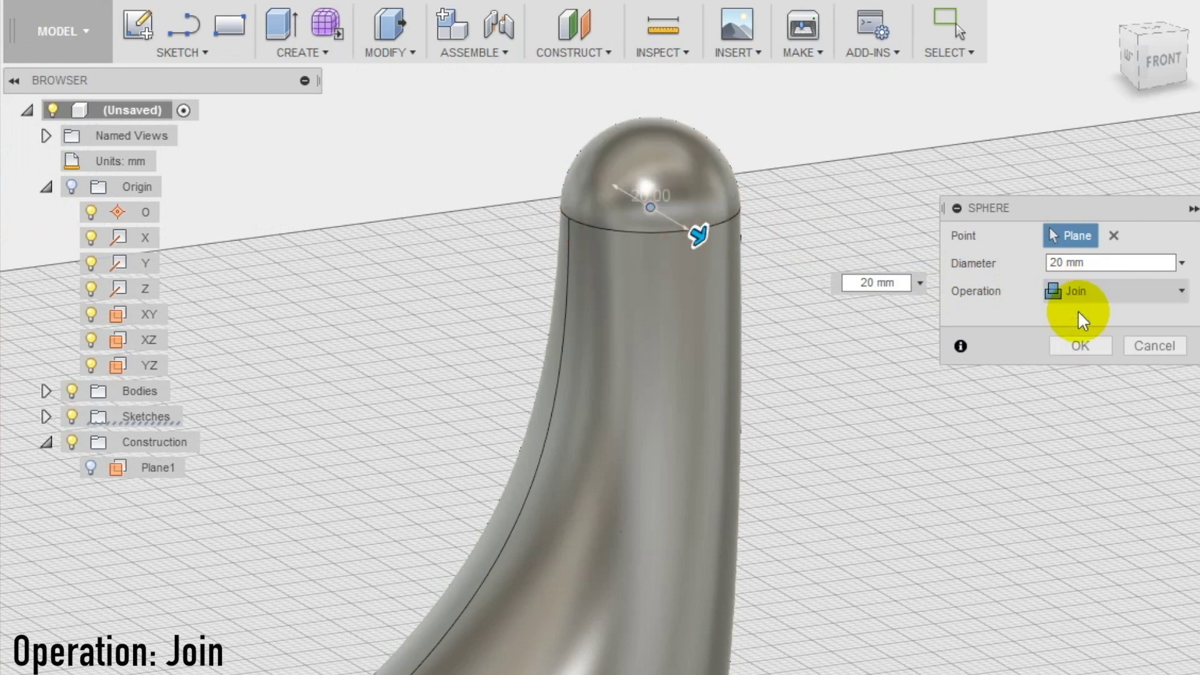
click(1079, 344)
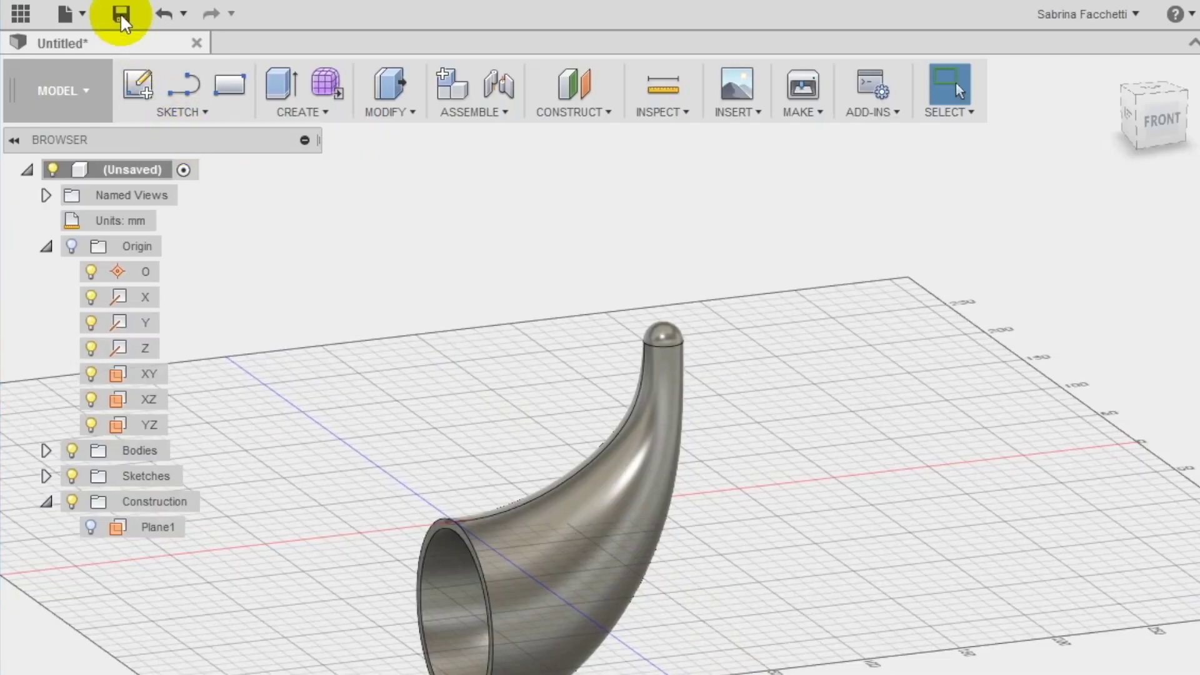
Save the design with the name 'cornucopia'
click(120, 13)
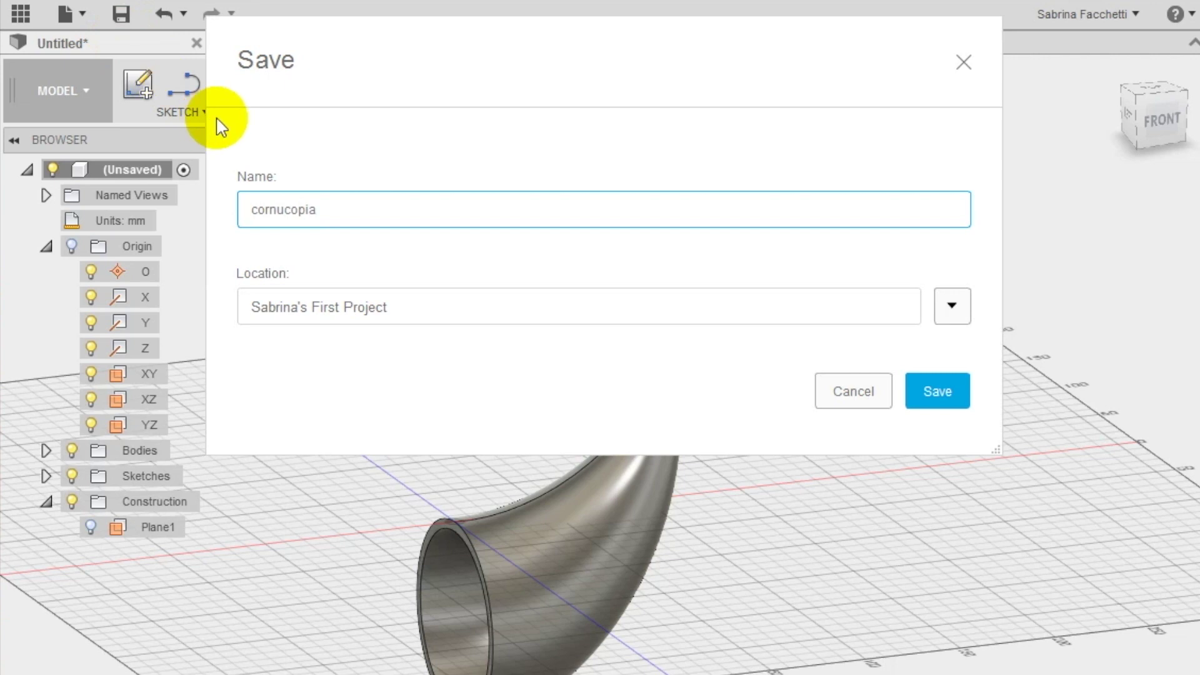
click(932, 392)
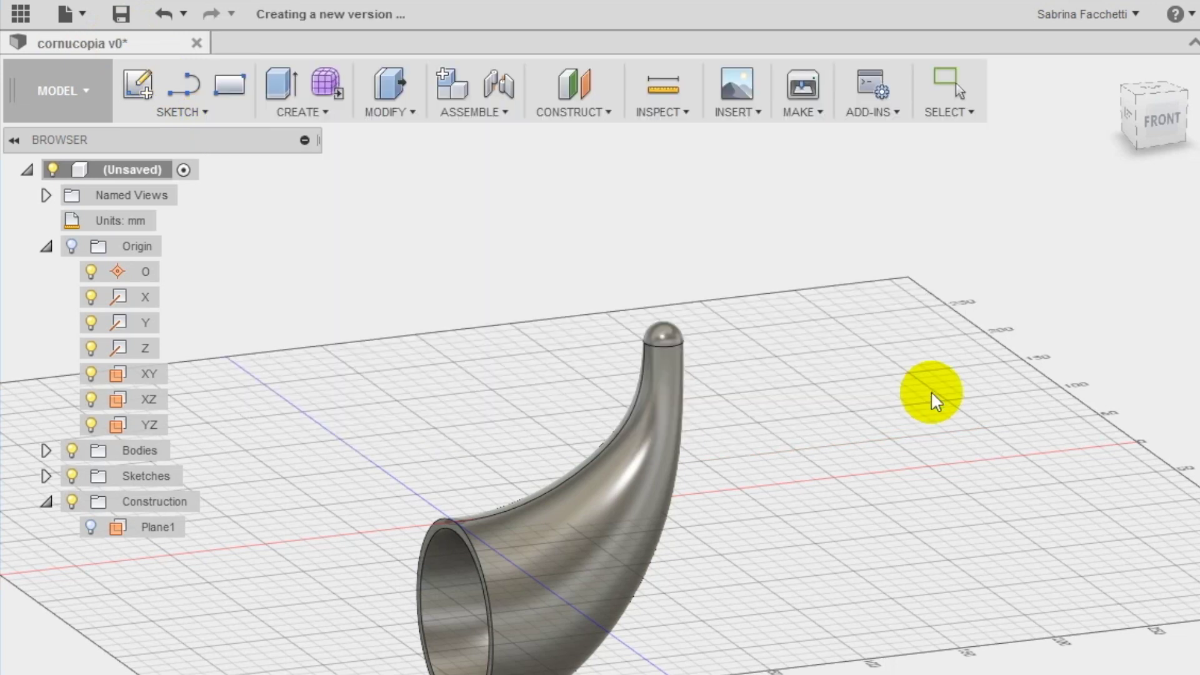
click(168, 181)
Export the cornucopia root component as an STL file to disk
right_click(168, 182)
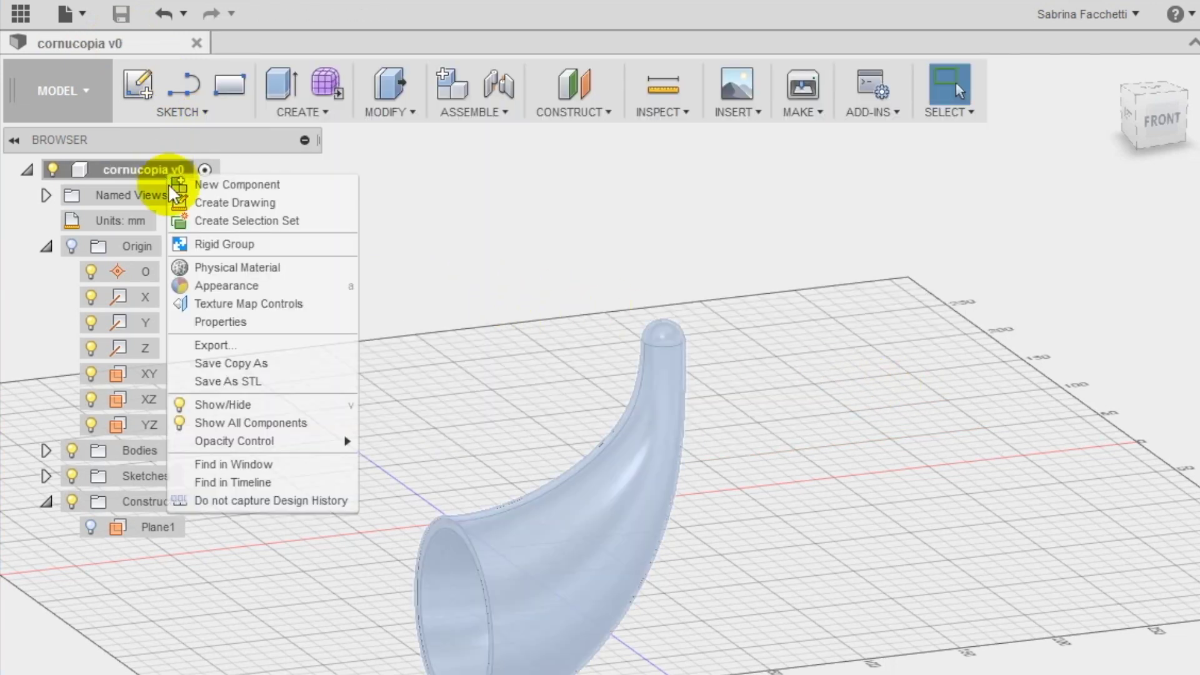
click(231, 383)
click(1057, 551)
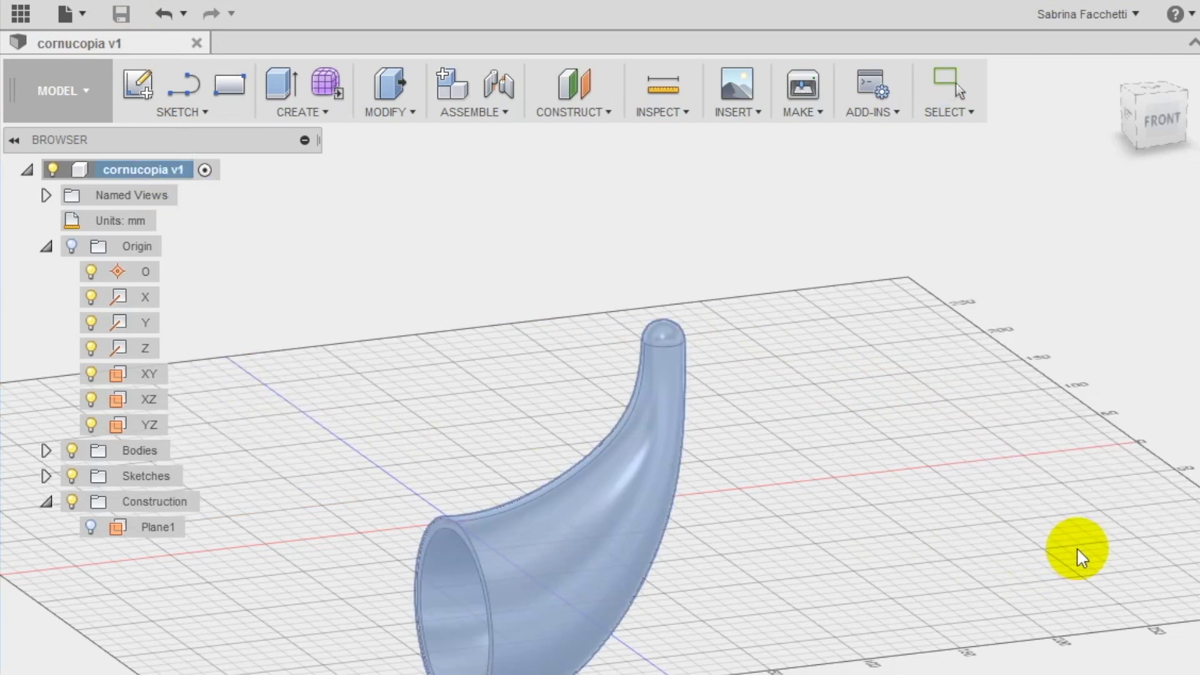
click(814, 535)
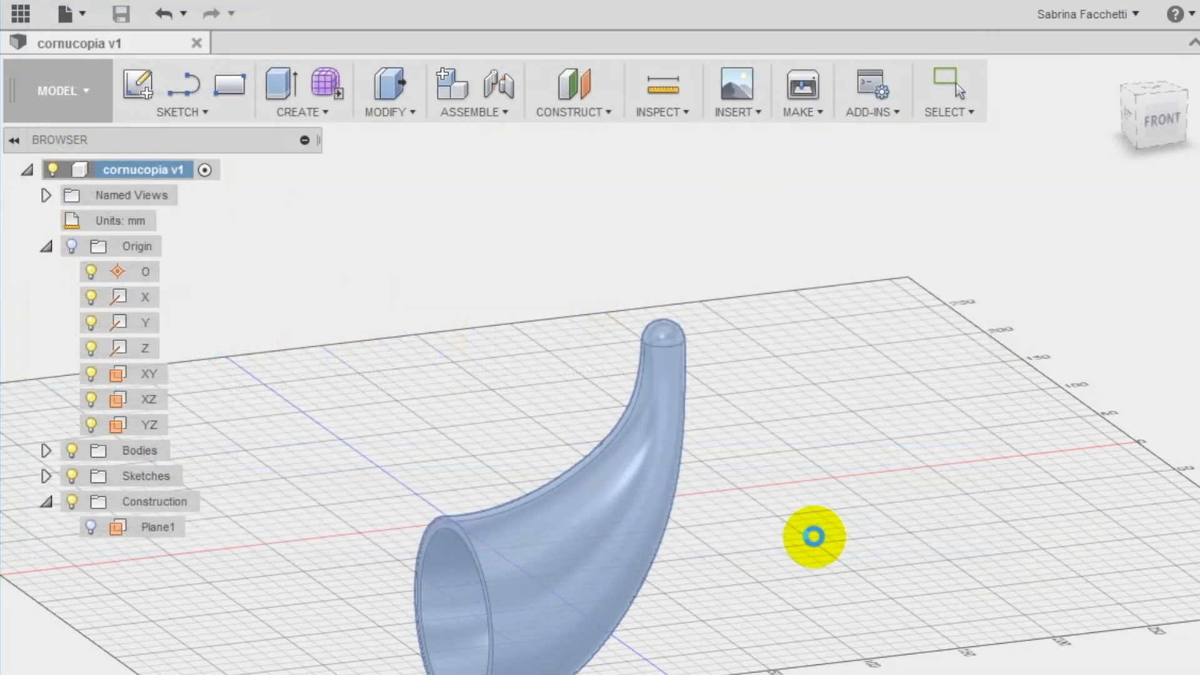